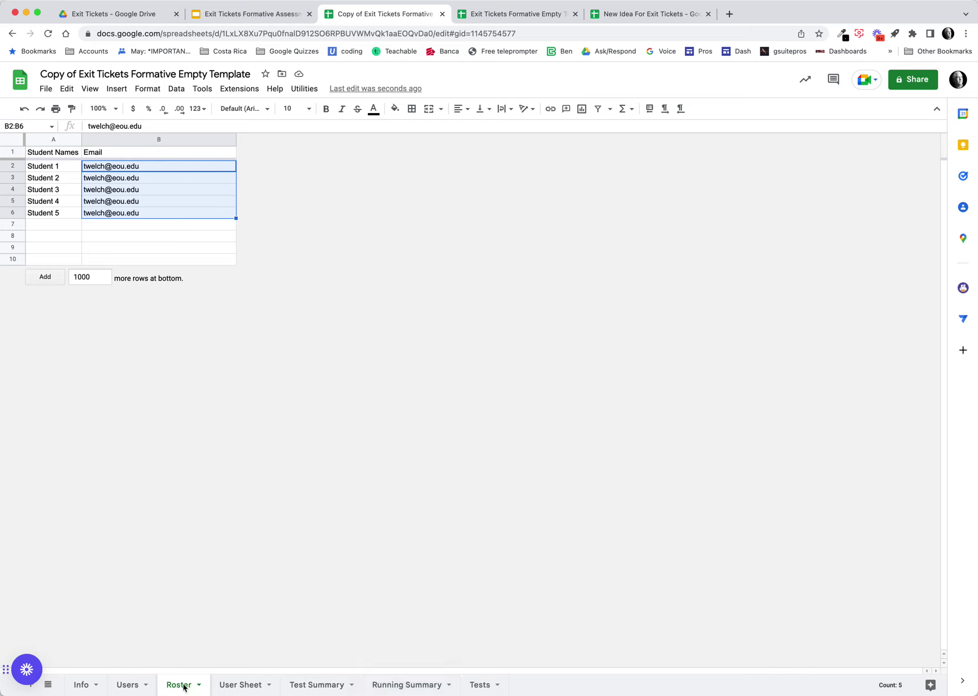
Step: Launch the Add Bulk Users script and authorize Create Tickets to access the Google account's Drive files and spreadsheets
{"action": "left_click", "coordinate": [222, 252]}
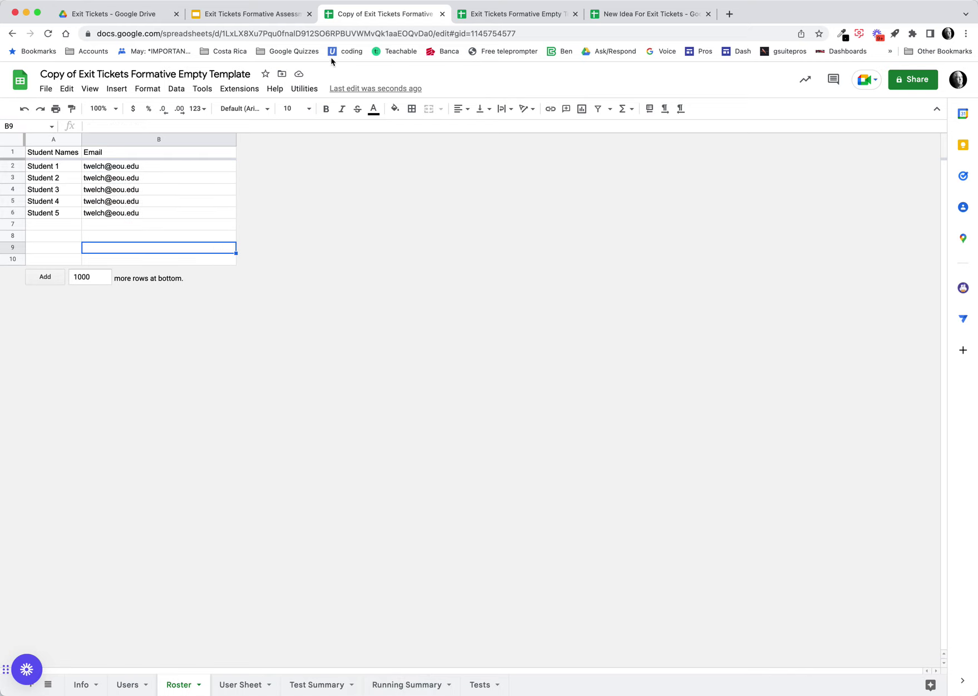
{"action": "left_click", "coordinate": [303, 90]}
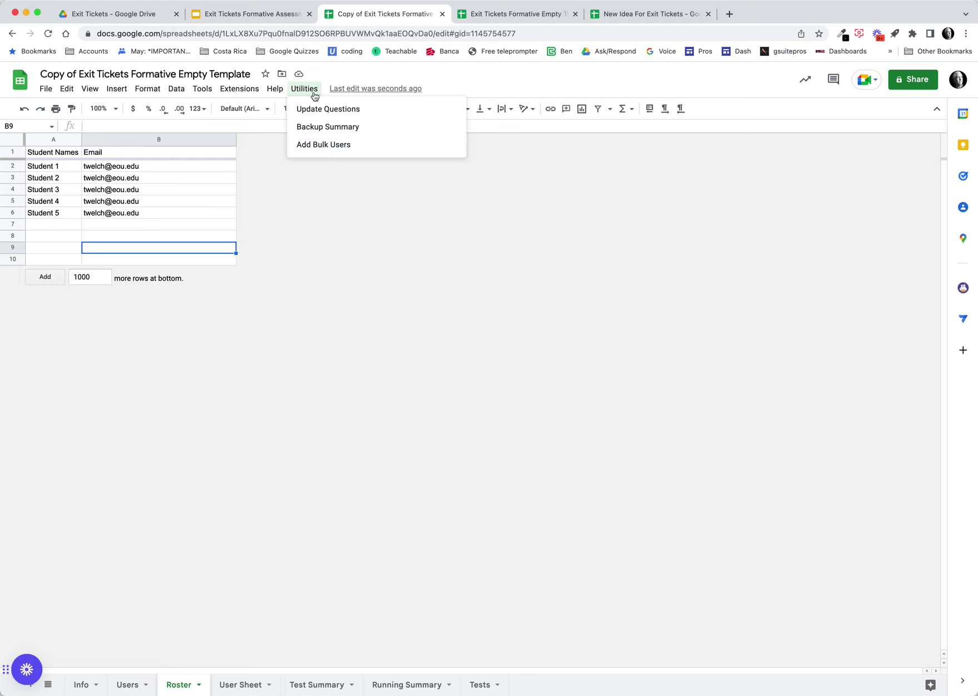
{"action": "left_click", "coordinate": [329, 147]}
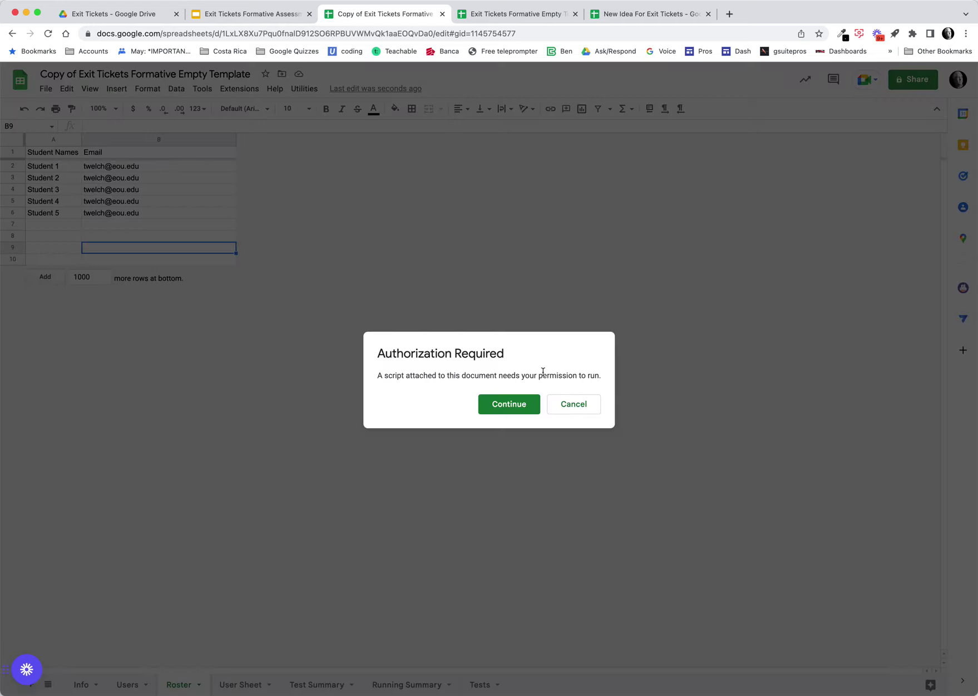
{"action": "left_click", "coordinate": [509, 404]}
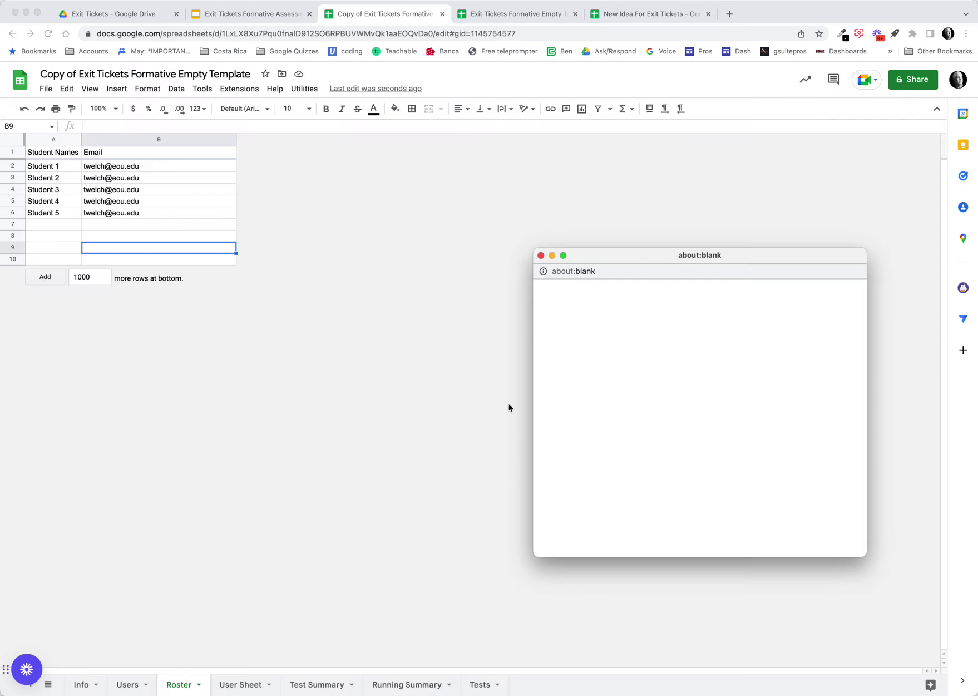
{"action": "left_click", "coordinate": [596, 402]}
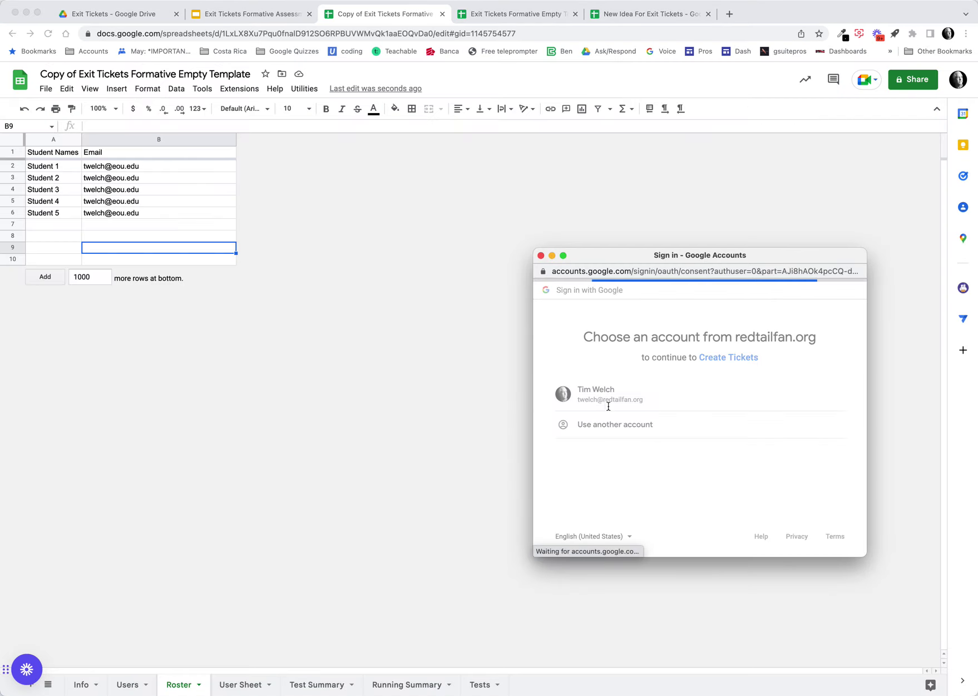
{"action": "scroll", "coordinate": [771, 451], "scroll_direction": "down", "scroll_amount": 5}
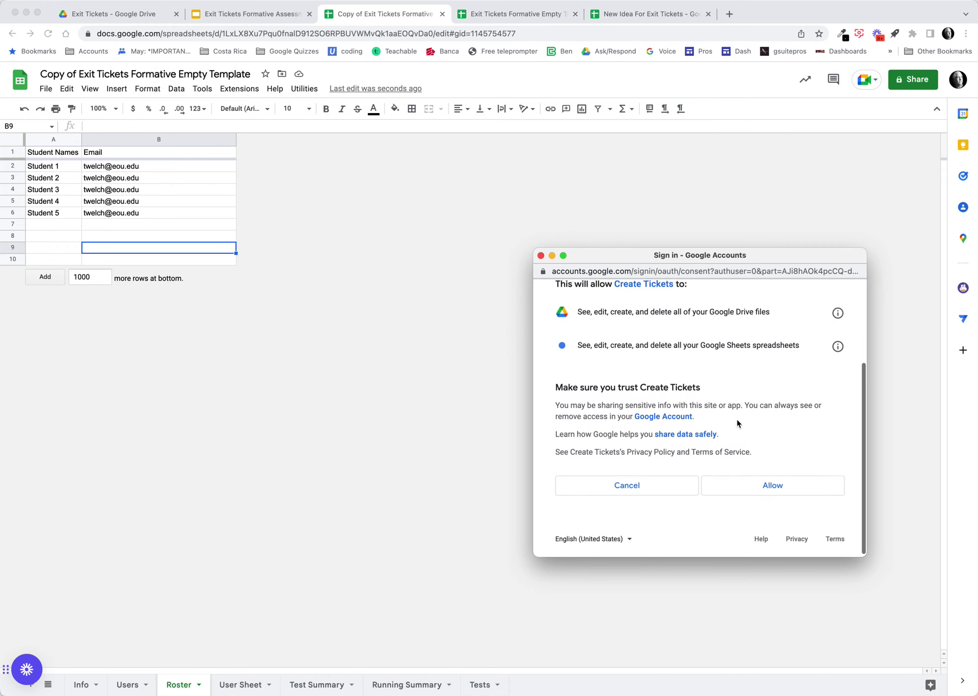
{"action": "scroll", "coordinate": [623, 348], "scroll_direction": "up", "scroll_amount": 3}
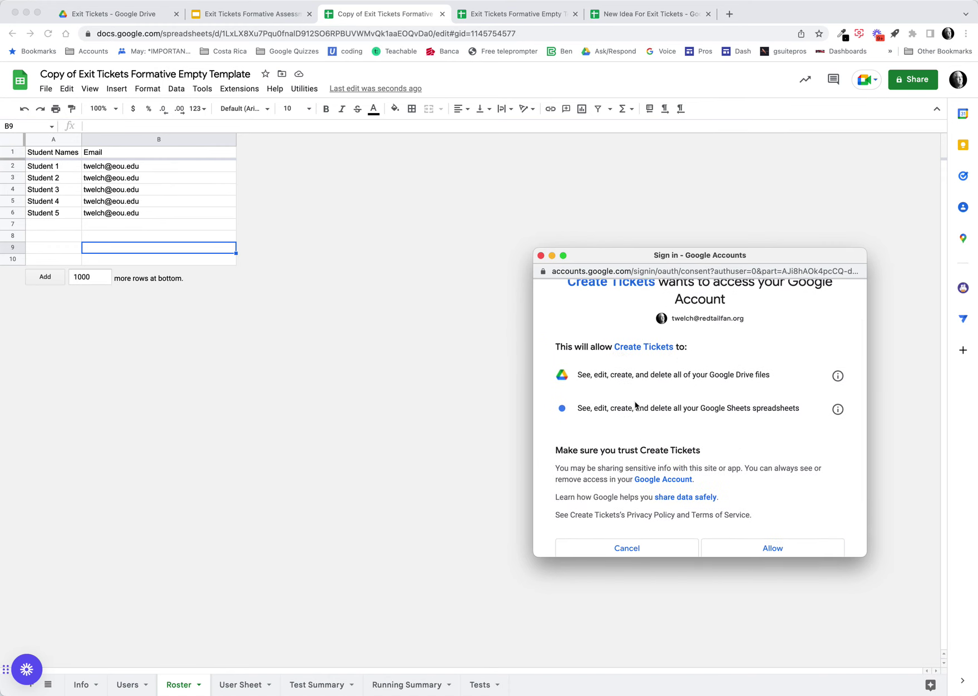
{"action": "left_click", "coordinate": [781, 546]}
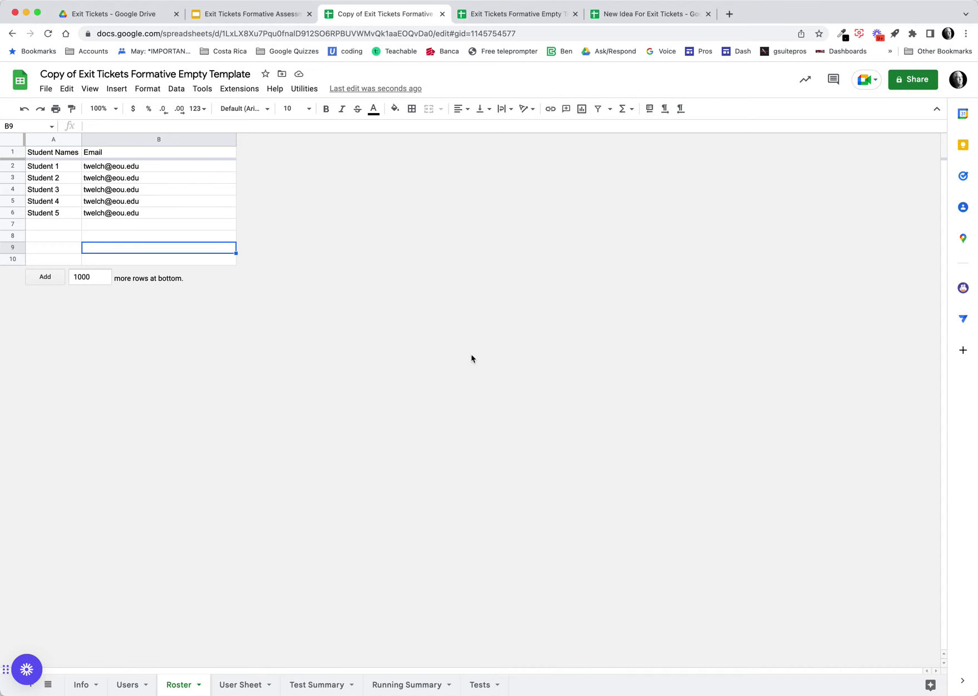
Step: Run the Add Bulk Users script from the Users sheet to create a spreadsheet for each student on the roster
{"action": "left_click", "coordinate": [306, 91]}
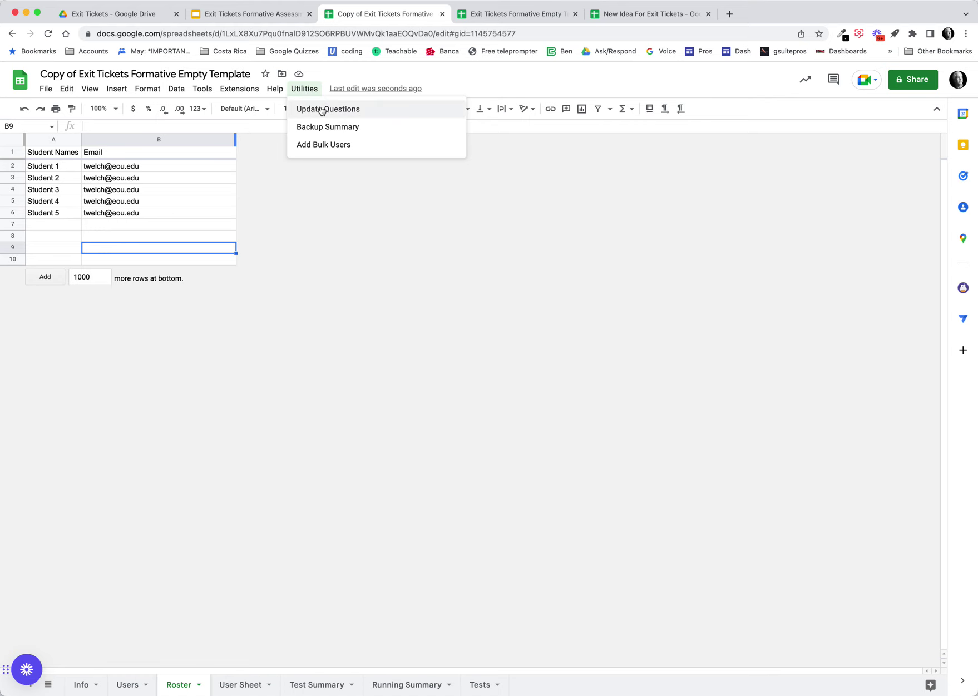
{"action": "left_click", "coordinate": [355, 273]}
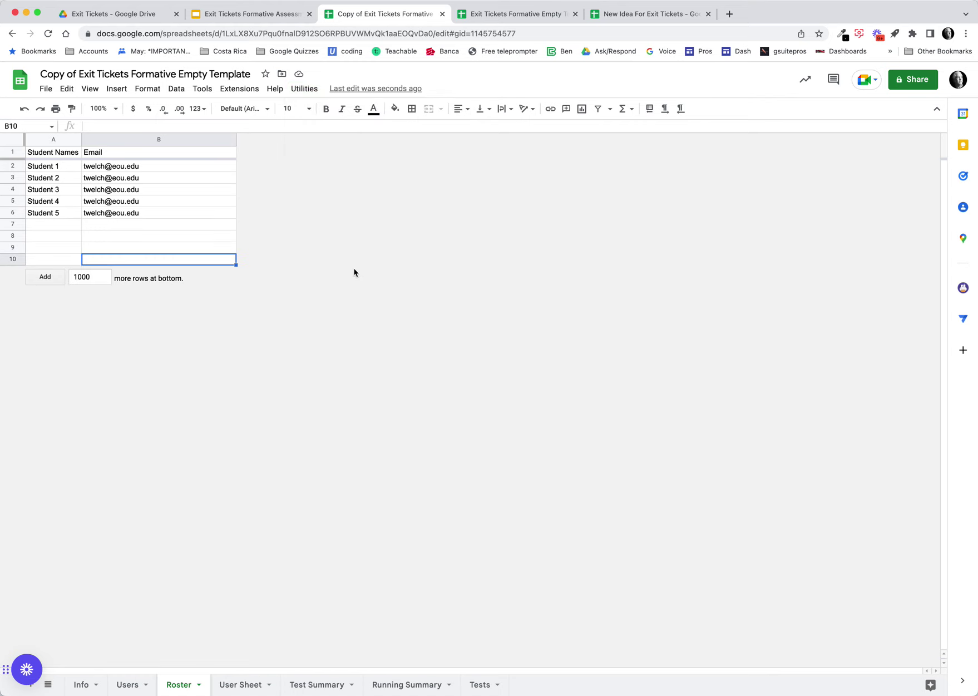
{"action": "left_click", "coordinate": [125, 684]}
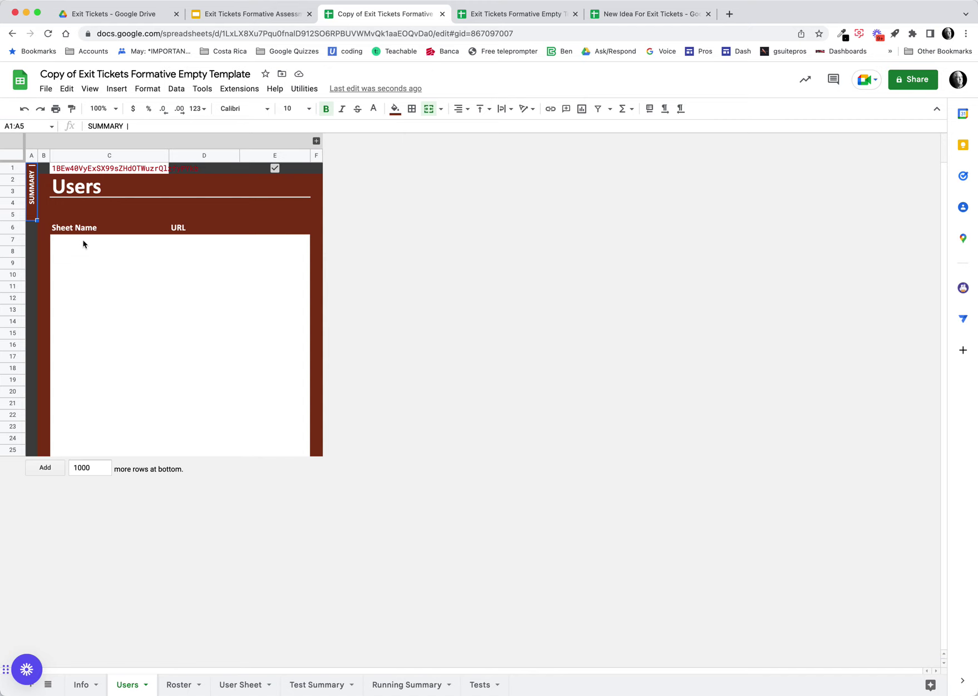
{"action": "left_click", "coordinate": [304, 88]}
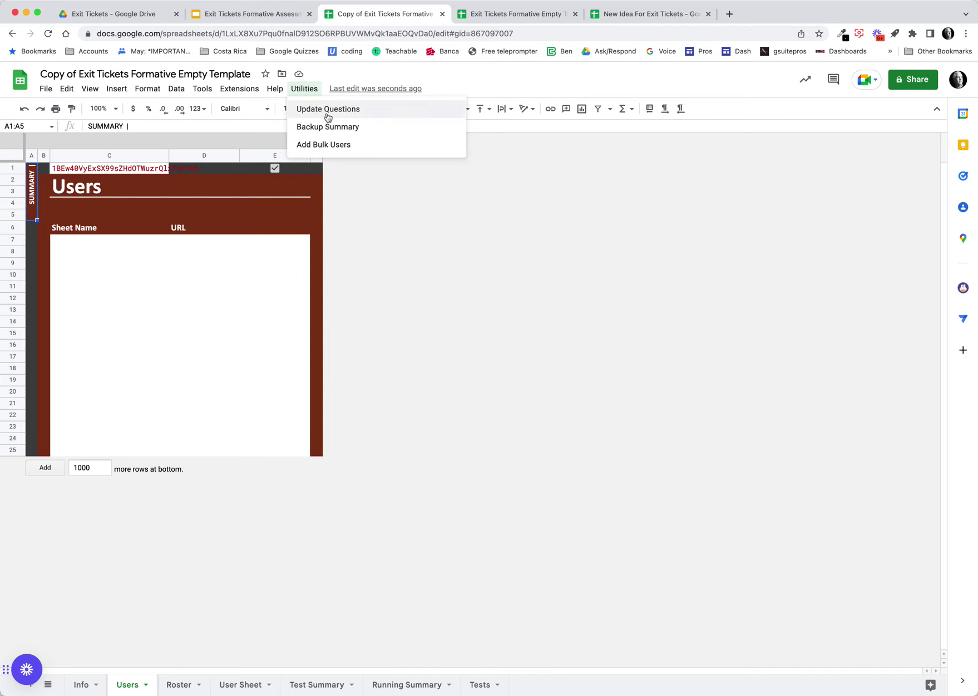
{"action": "left_click", "coordinate": [340, 146]}
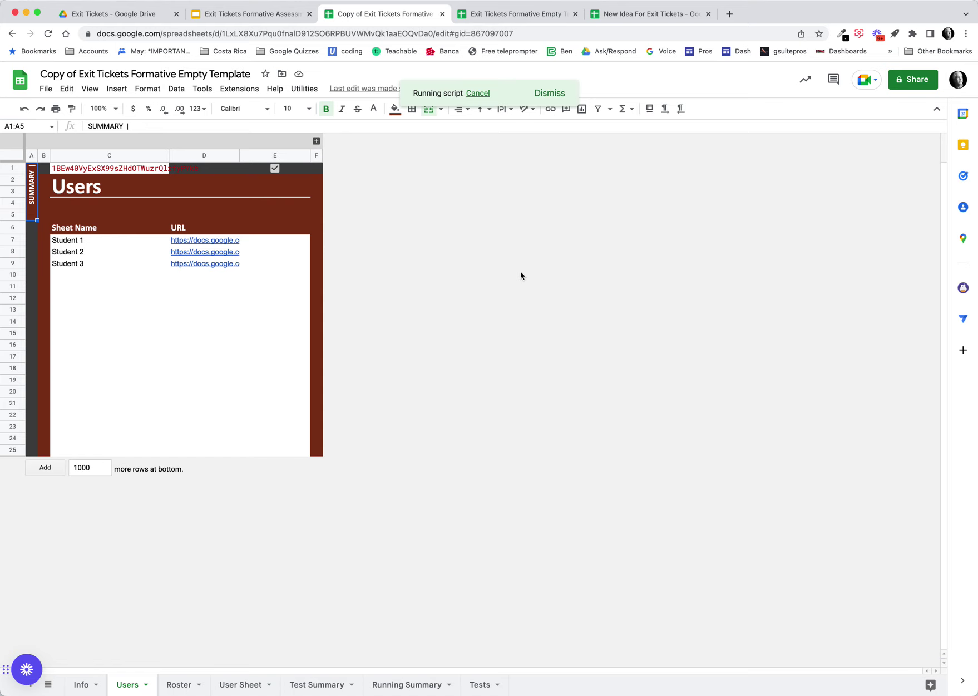
Step: Read the Step Three and Step Four instructions in the Exit Tickets Formative Assessments presentation, then return to the template copy
{"action": "left_click", "coordinate": [258, 15]}
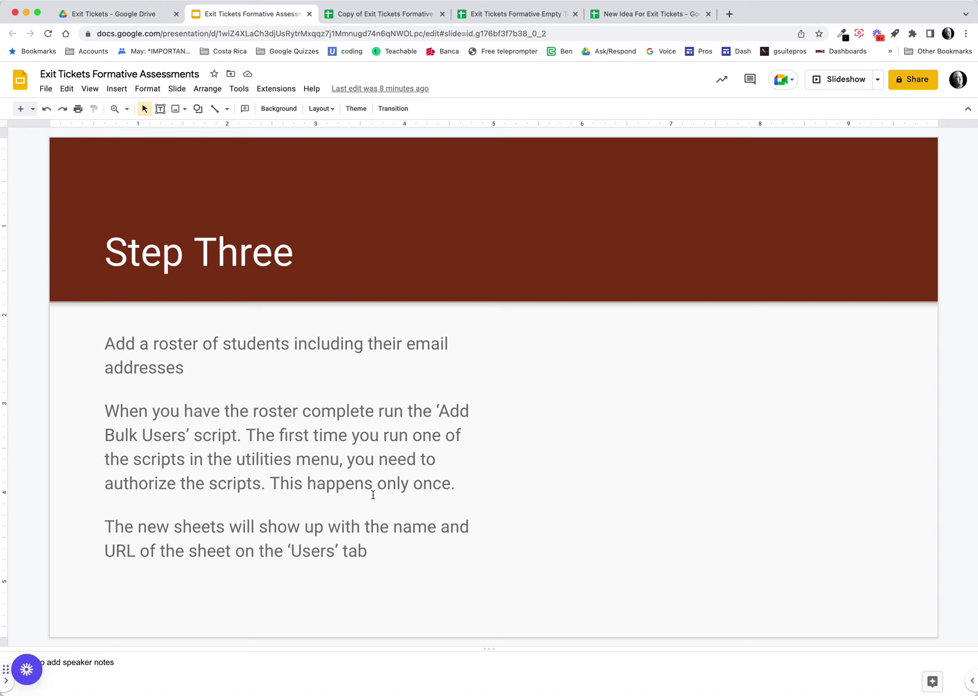
{"action": "key", "text": "Down"}
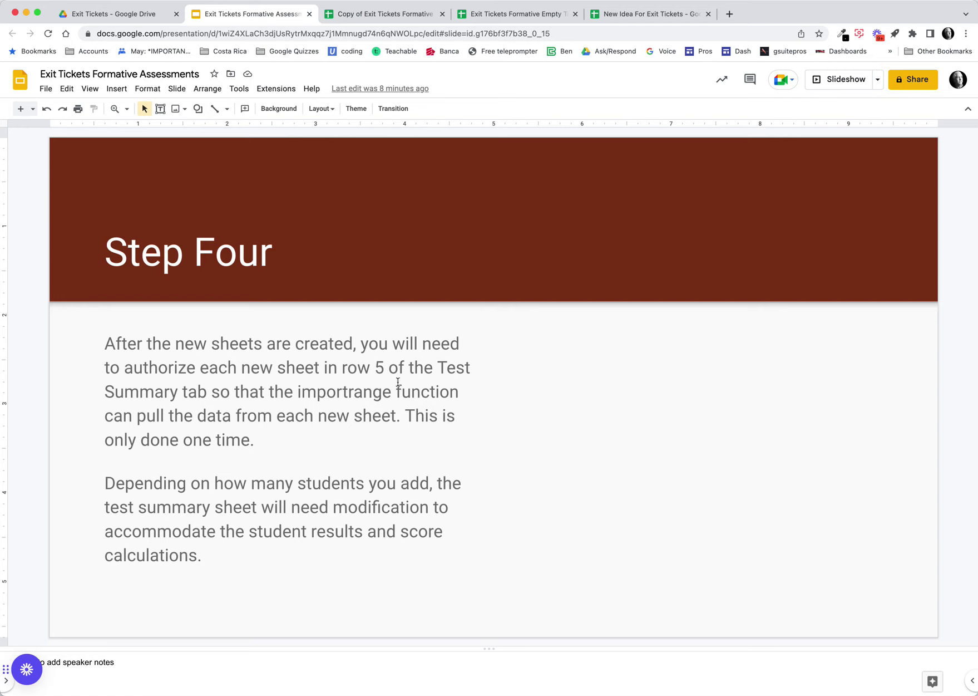
{"action": "left_click", "coordinate": [376, 15]}
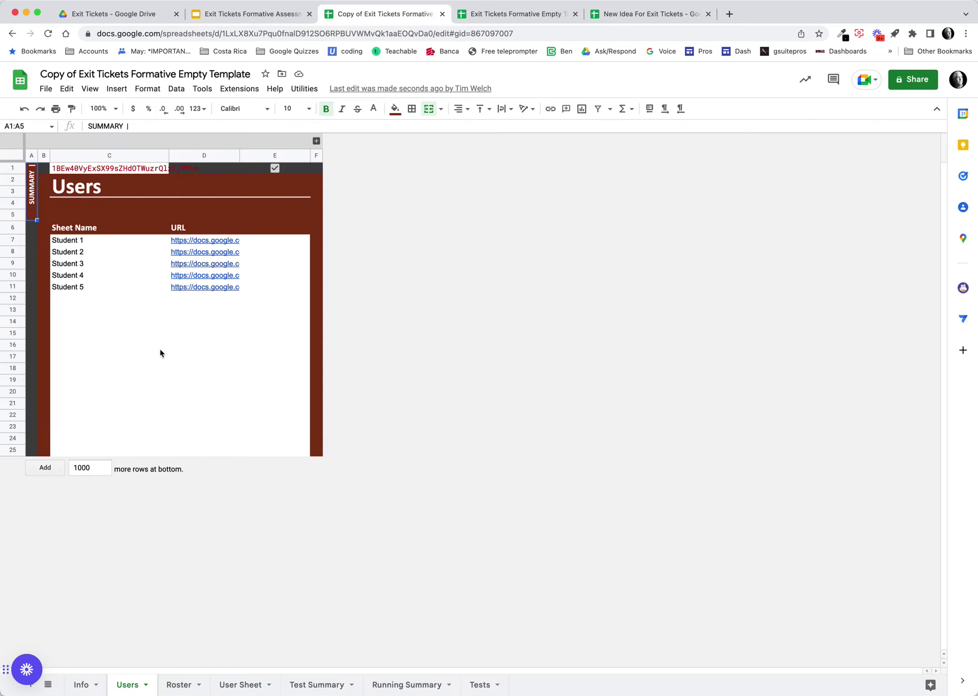
Step: Open the Test Summary sheet and preview the linked spreadsheets of Student 1 and Student 2 in the URL row
{"action": "left_click", "coordinate": [332, 684]}
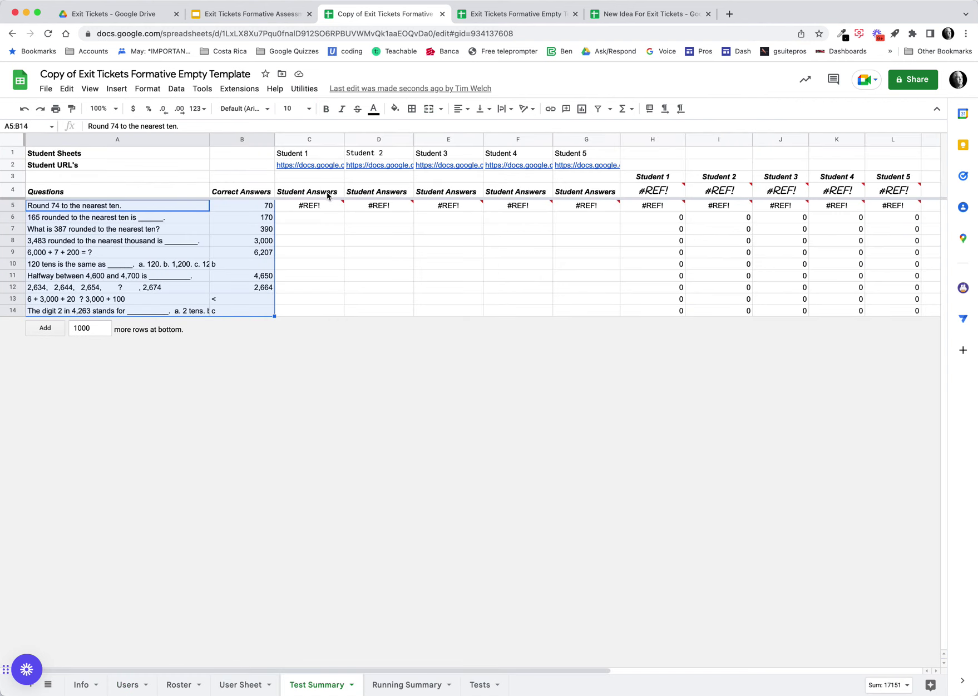
{"action": "mouse_move", "coordinate": [315, 167]}
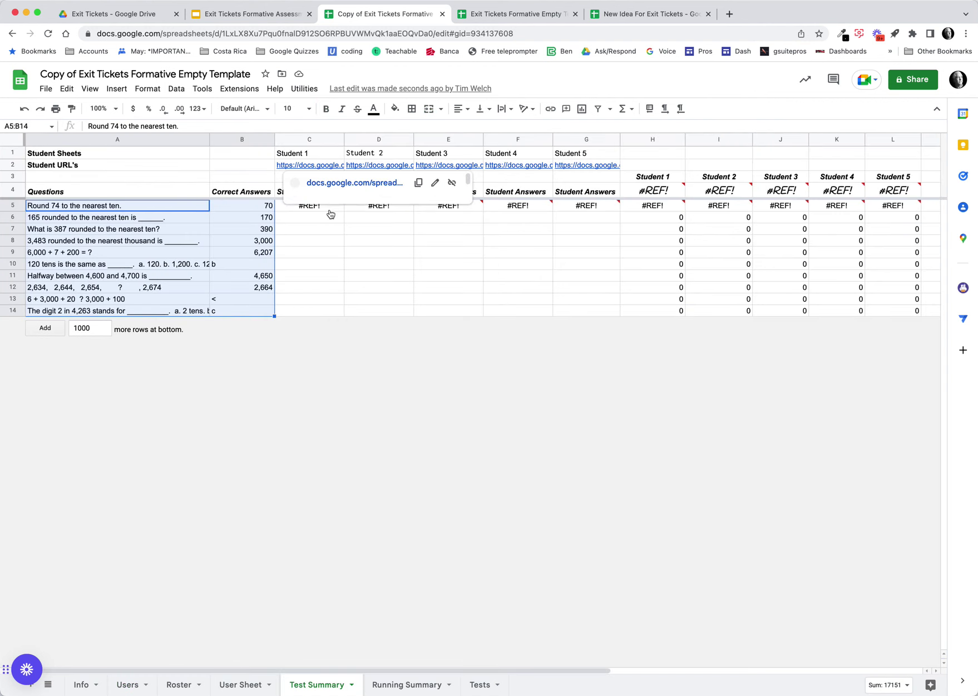
{"action": "left_click", "coordinate": [477, 314]}
{"action": "mouse_move", "coordinate": [328, 168]}
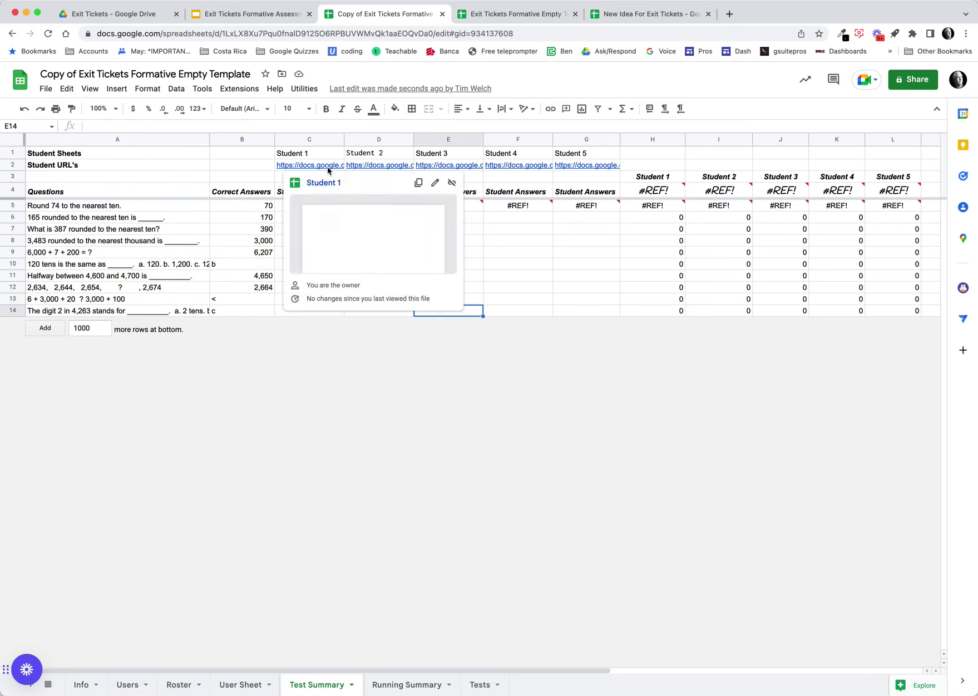
{"action": "mouse_move", "coordinate": [374, 169]}
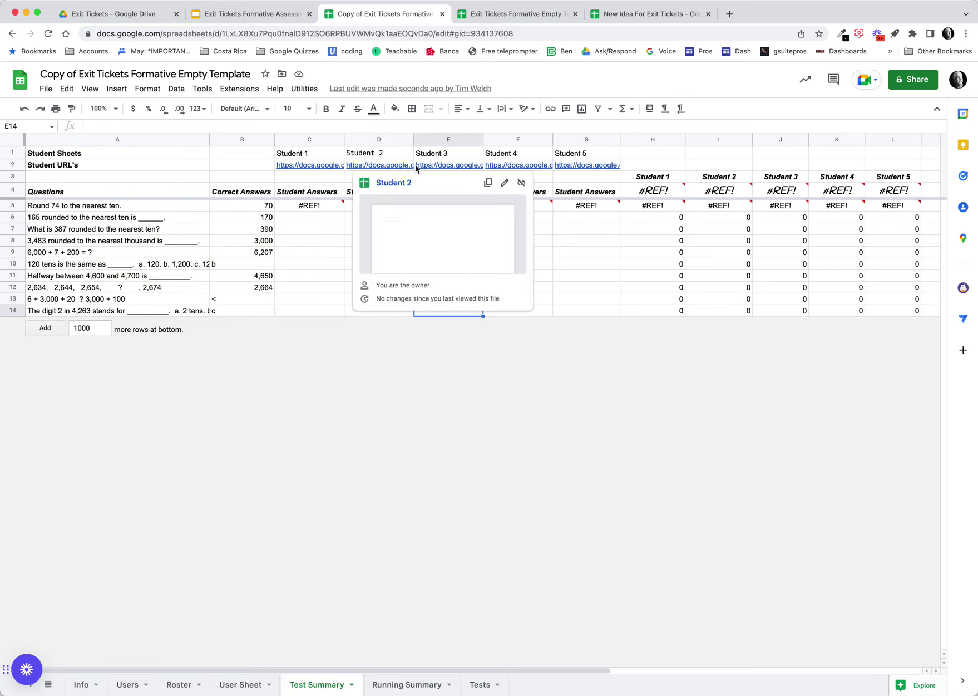
Step: Allow access for the IMPORTRANGE formulas in C5 through G5 to connect the five student spreadsheets to Test Summary
{"action": "left_click", "coordinate": [311, 211]}
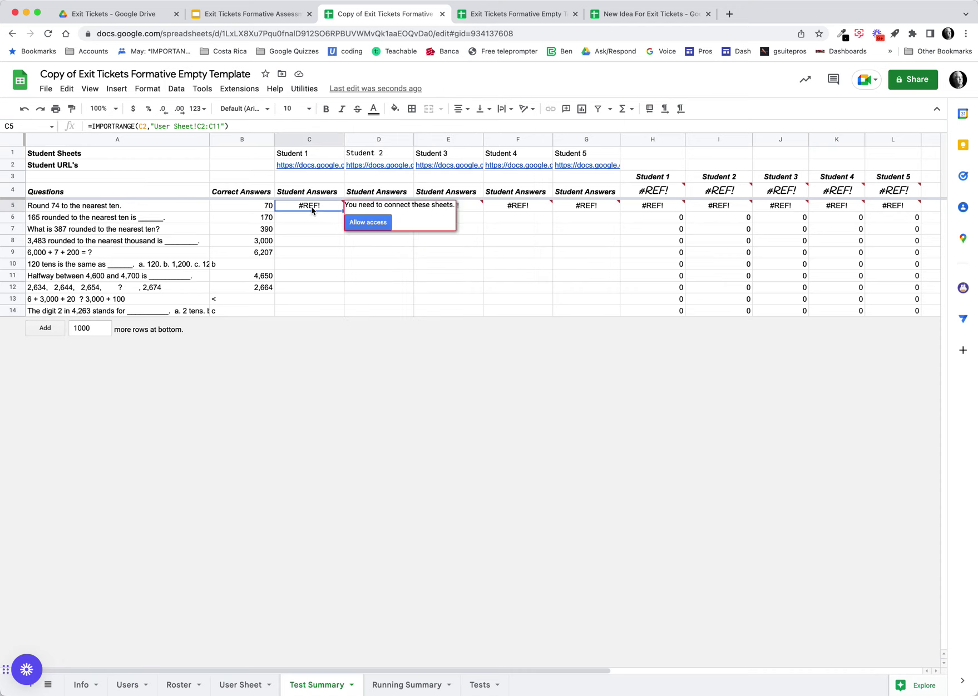
{"action": "left_click", "coordinate": [367, 223]}
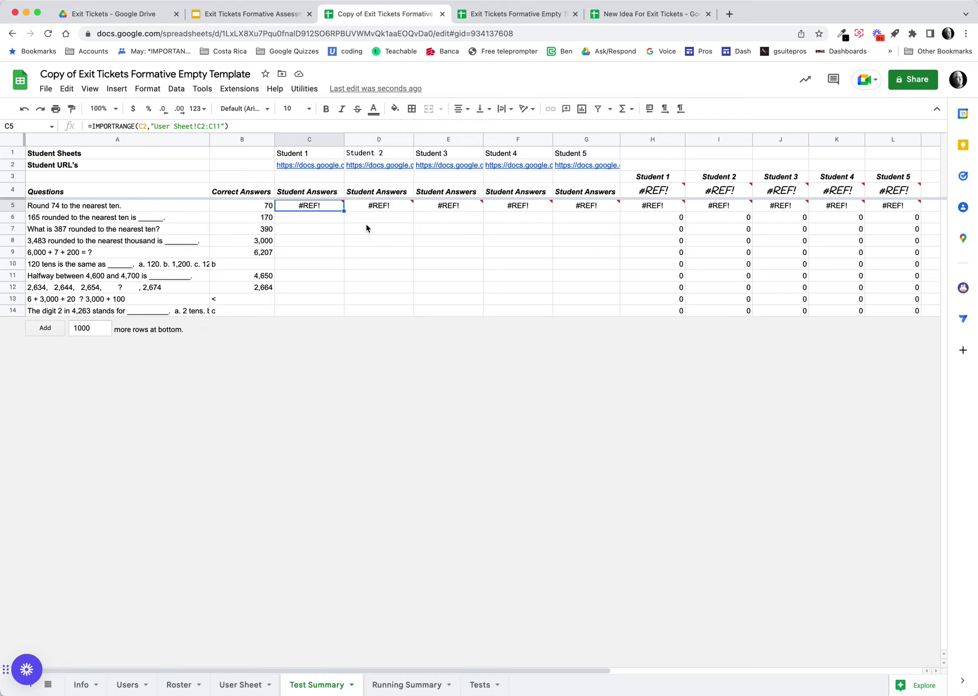
{"action": "mouse_move", "coordinate": [385, 206]}
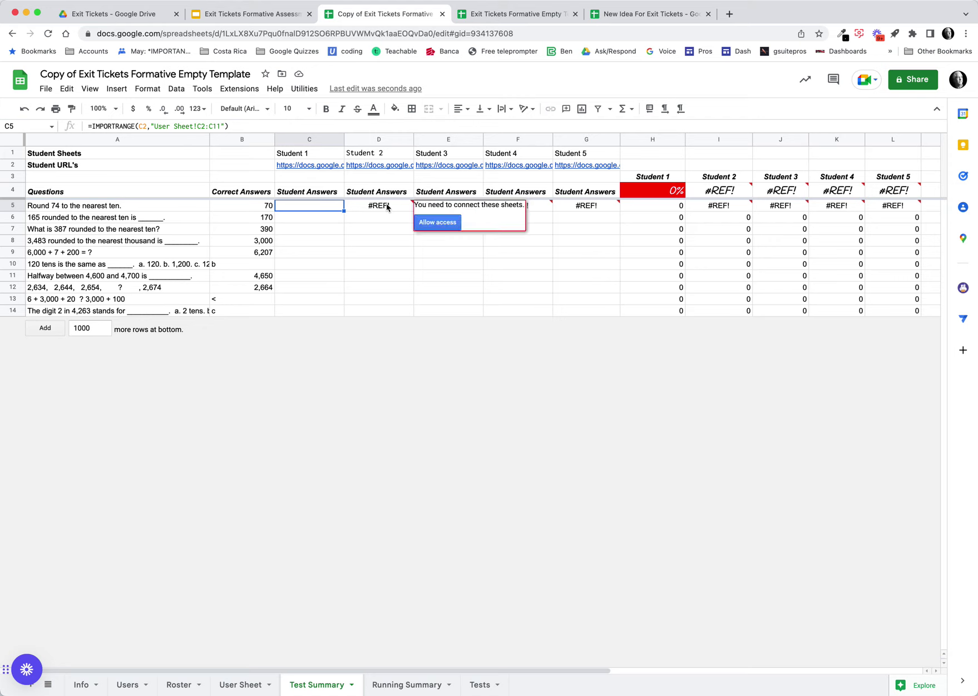
{"action": "left_click", "coordinate": [438, 223]}
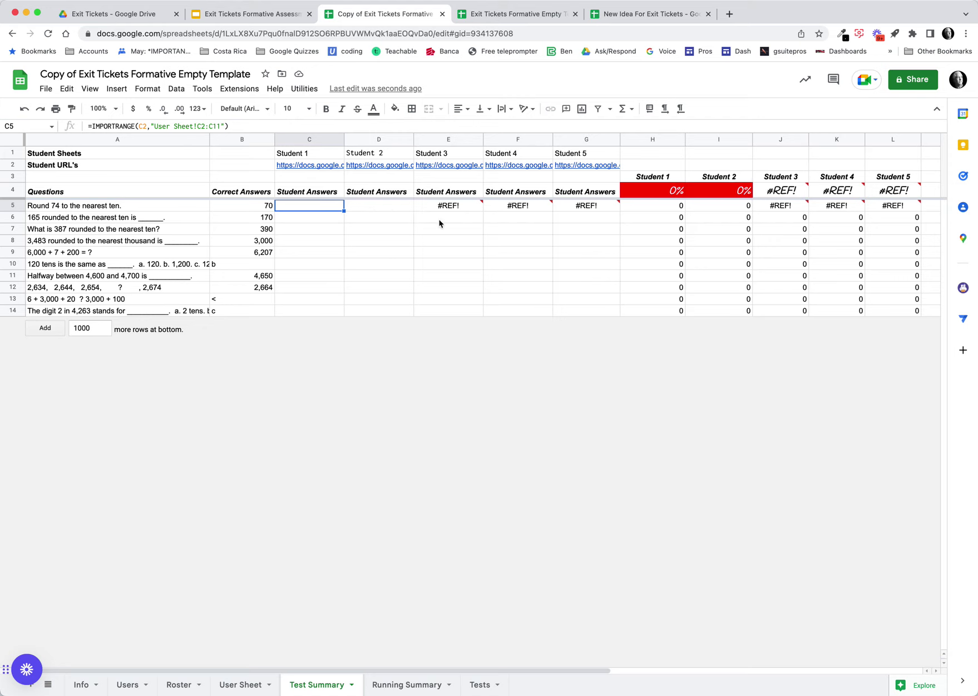
{"action": "mouse_move", "coordinate": [462, 210]}
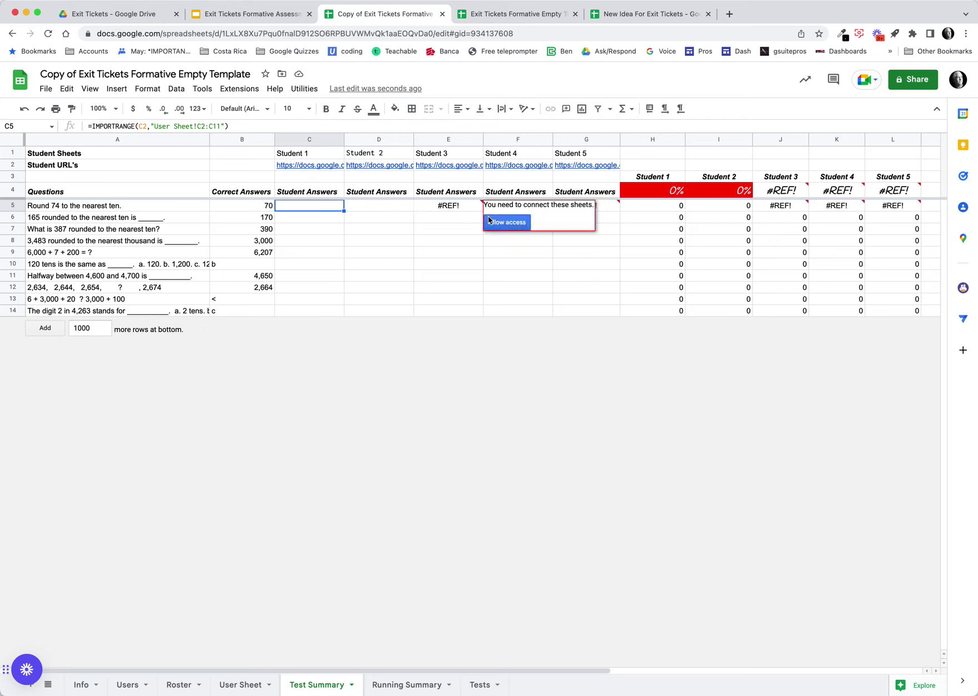
{"action": "left_click", "coordinate": [500, 222]}
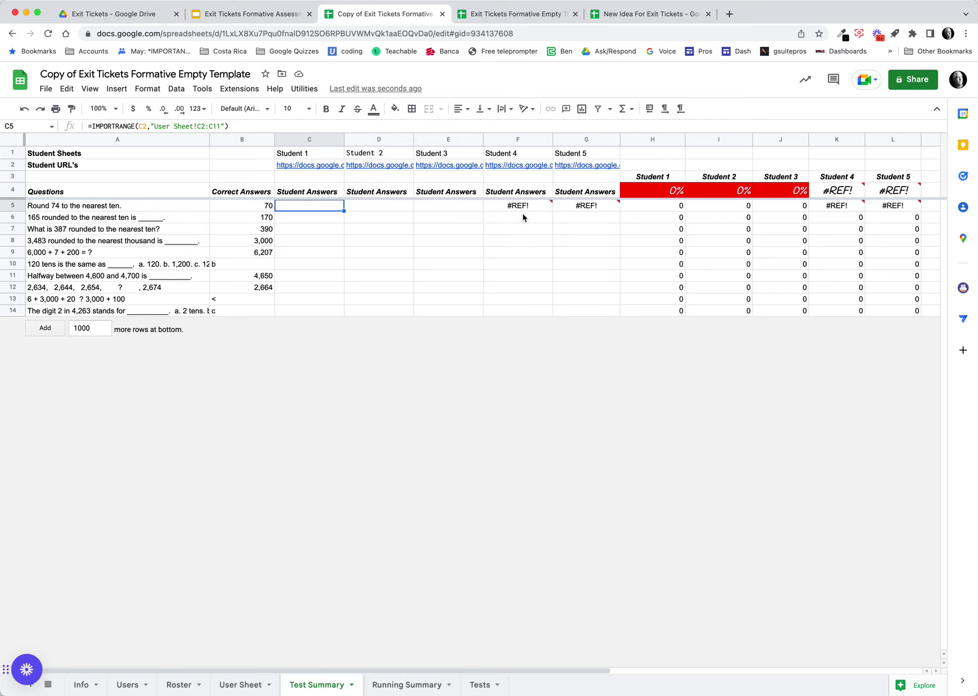
{"action": "mouse_move", "coordinate": [524, 210]}
{"action": "left_click", "coordinate": [576, 222]}
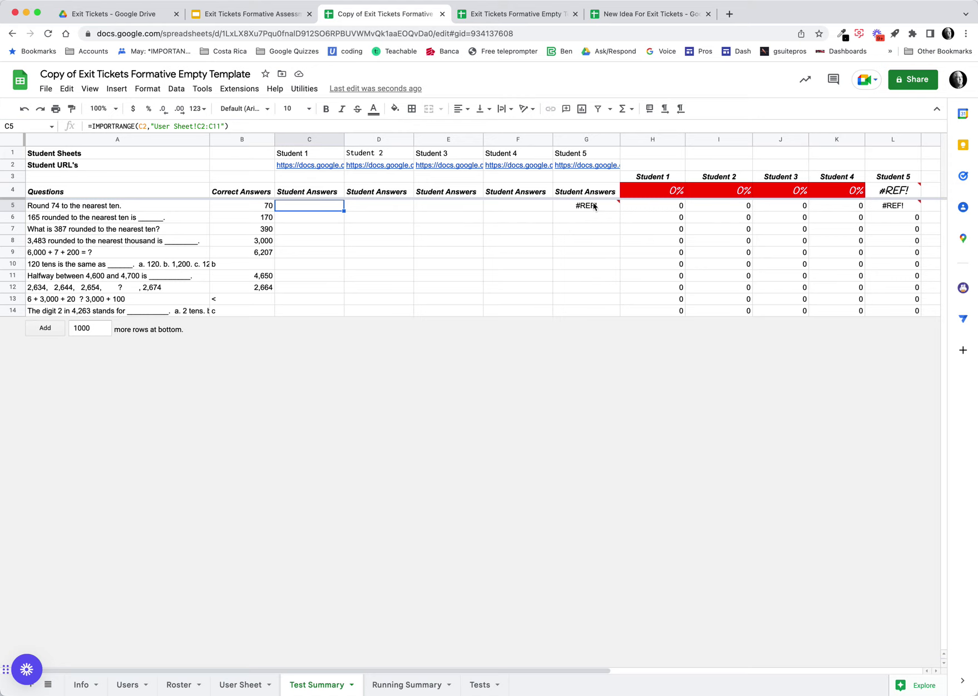
{"action": "mouse_move", "coordinate": [594, 206]}
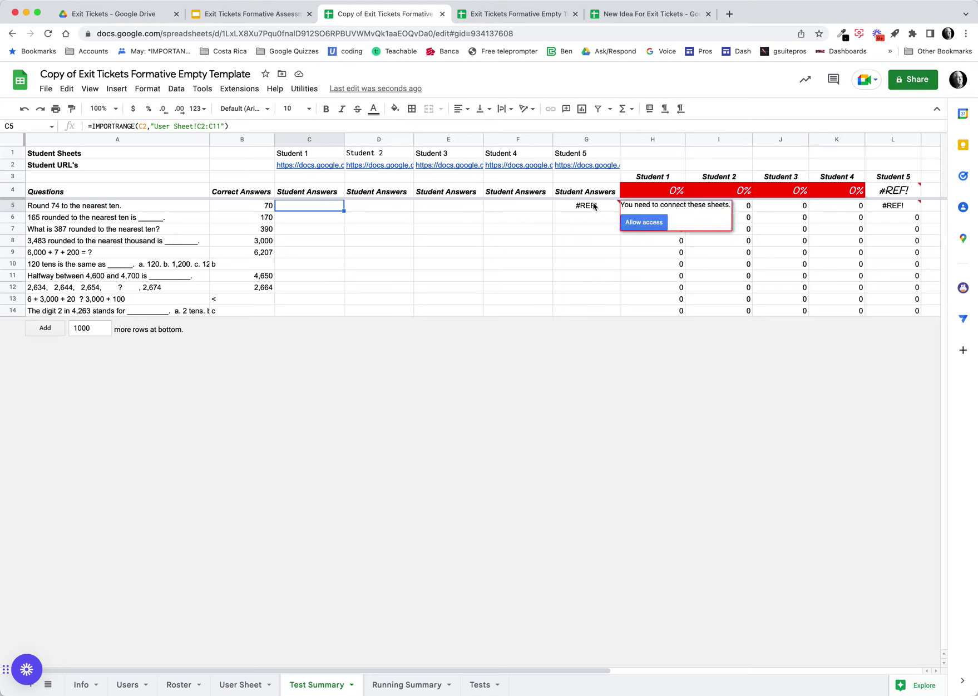
{"action": "left_click", "coordinate": [649, 224]}
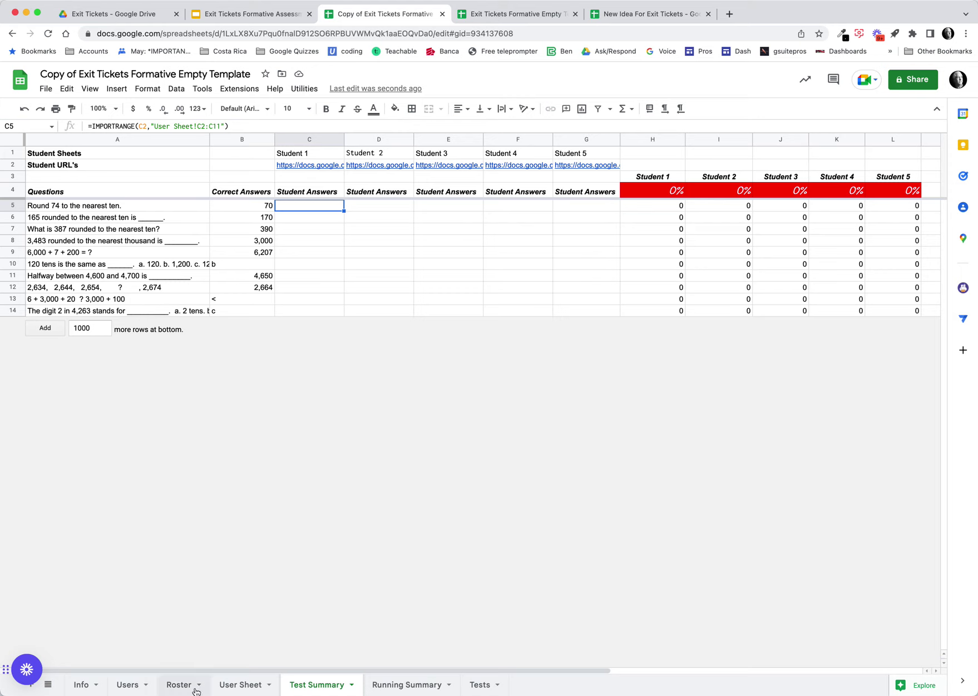
Step: Open Student 1's spreadsheet from its URL on the Users sheet and check who has access in its sharing settings
{"action": "left_click", "coordinate": [128, 684]}
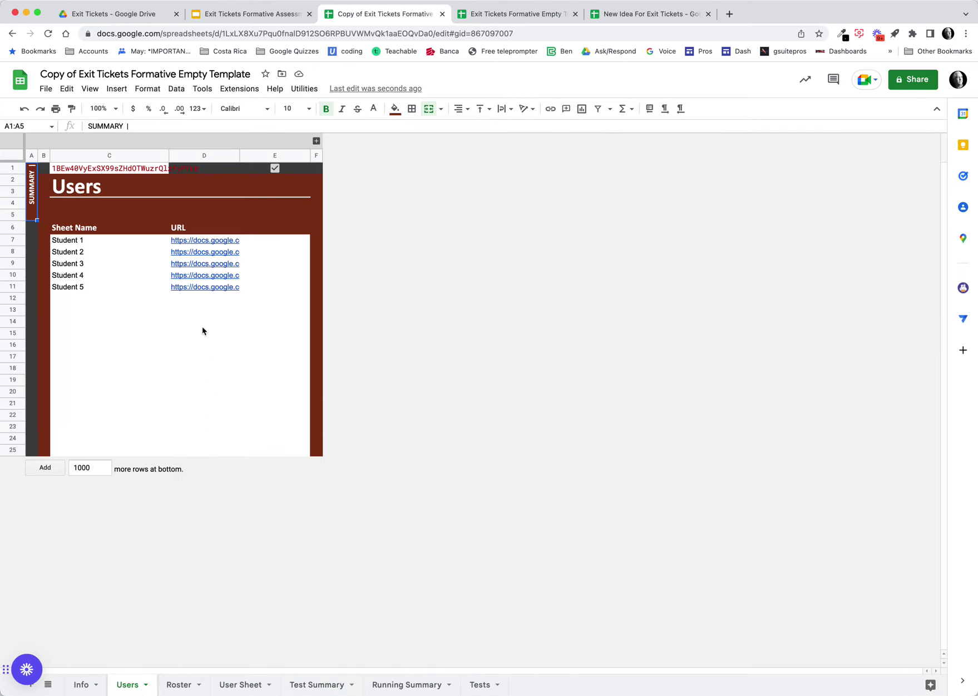
{"action": "left_click", "coordinate": [218, 246]}
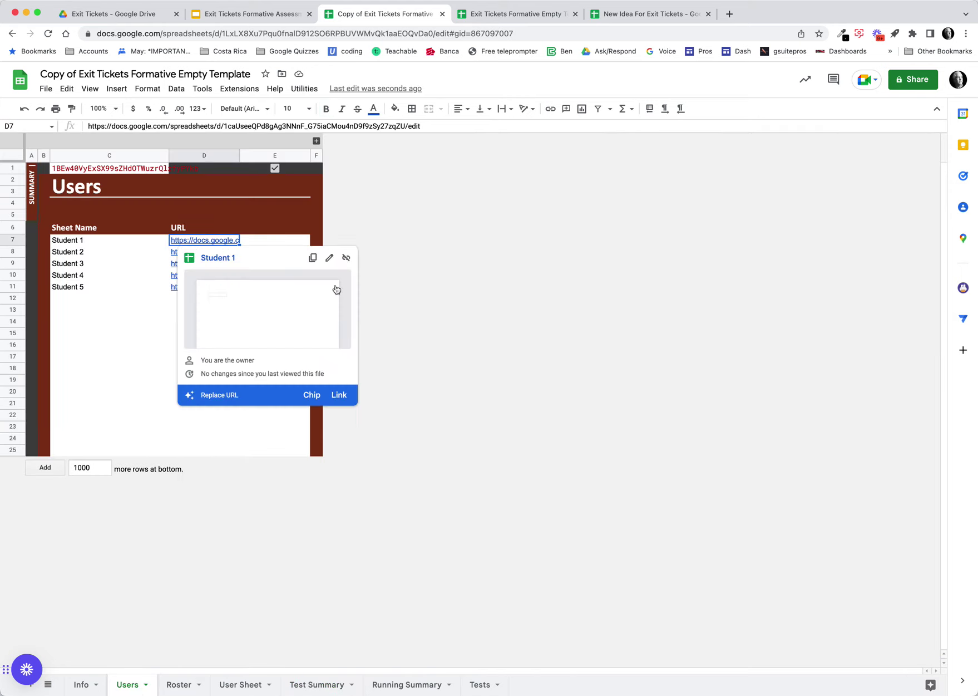
{"action": "left_click", "coordinate": [222, 259]}
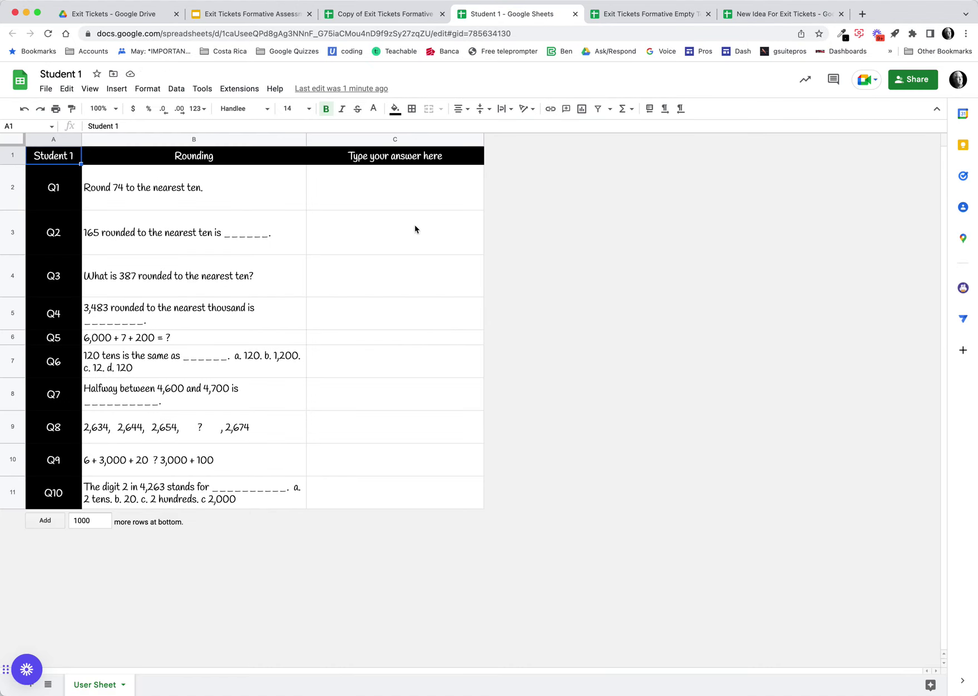
{"action": "left_click", "coordinate": [912, 79]}
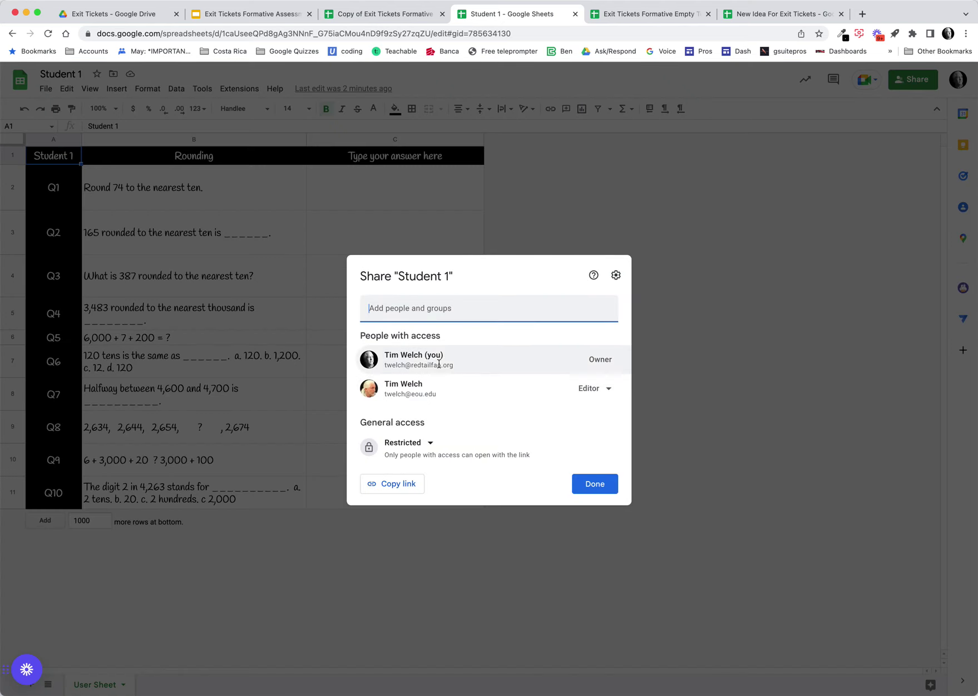
{"action": "mouse_move", "coordinate": [524, 359]}
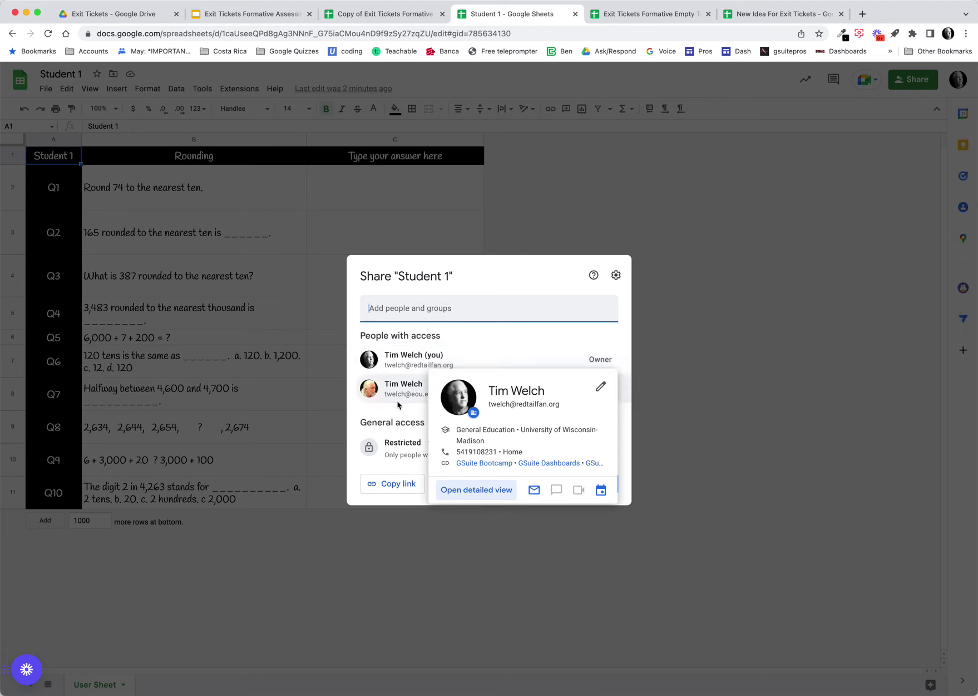
{"action": "mouse_move", "coordinate": [561, 391]}
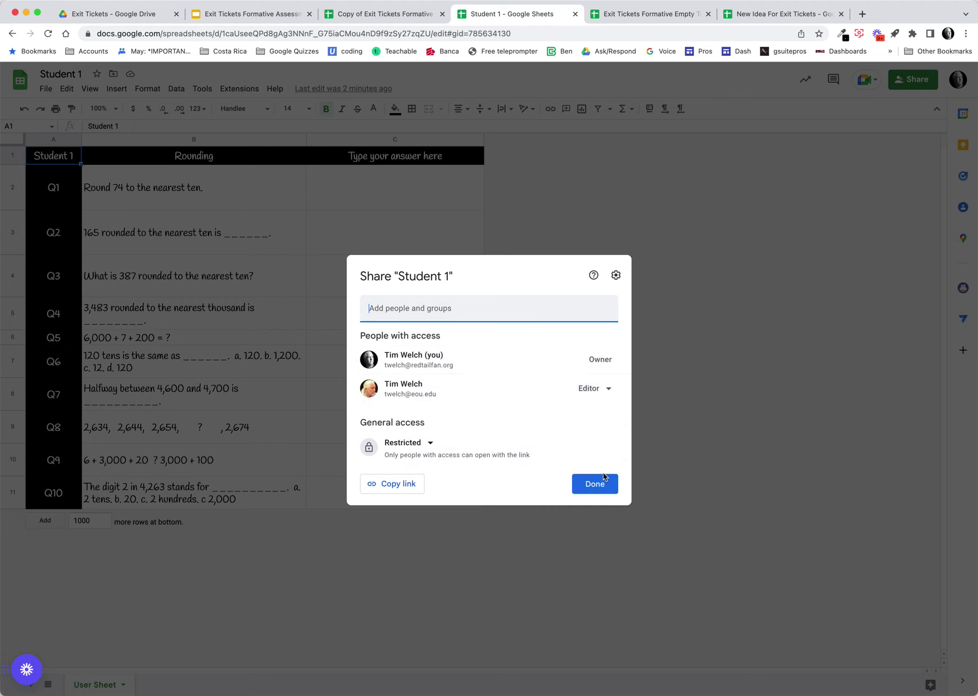
Step: Close the sharing settings, enter 70, 170 and 390 as Student 1's answers to Q1 through Q3, and check them on Test Summary
{"action": "left_click", "coordinate": [594, 484]}
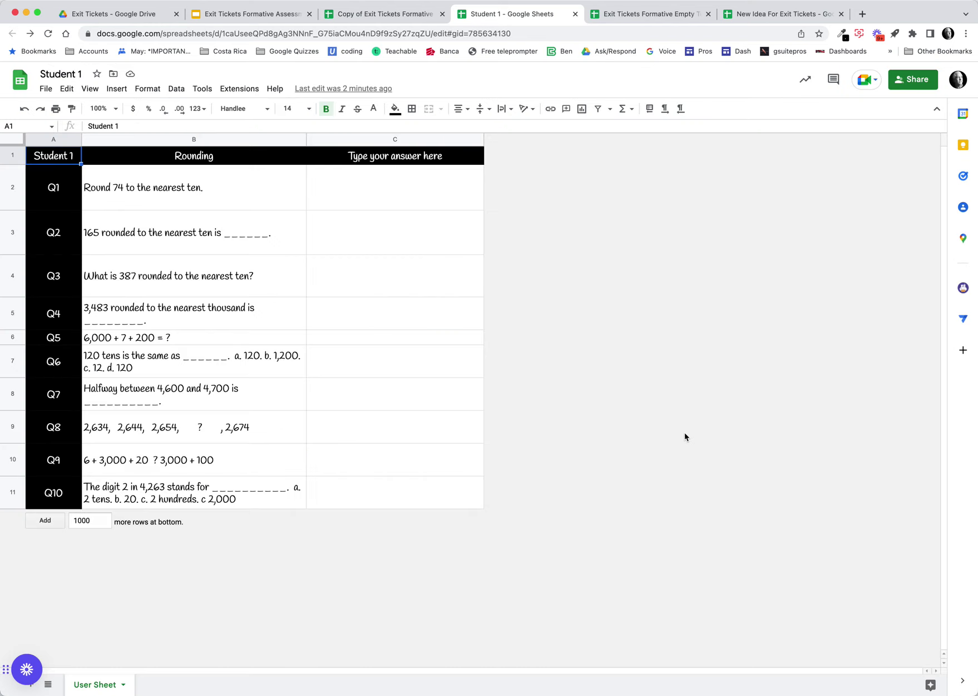
{"action": "left_click", "coordinate": [385, 198]}
{"action": "type", "text": "70"}
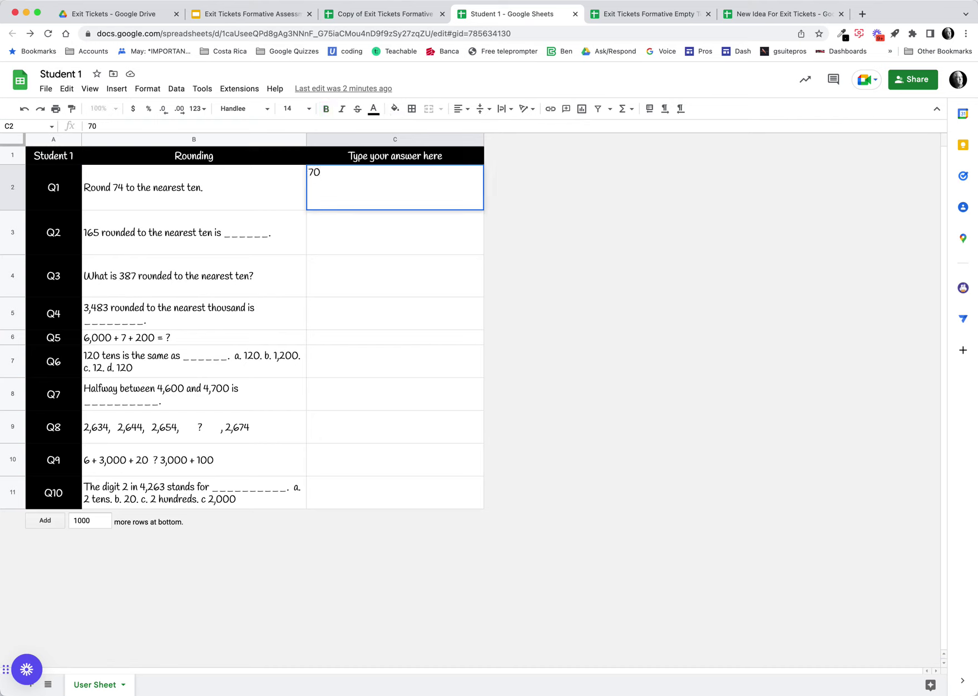
{"action": "key", "text": "Return"}
{"action": "type", "text": "170"}
{"action": "key", "text": "Return"}
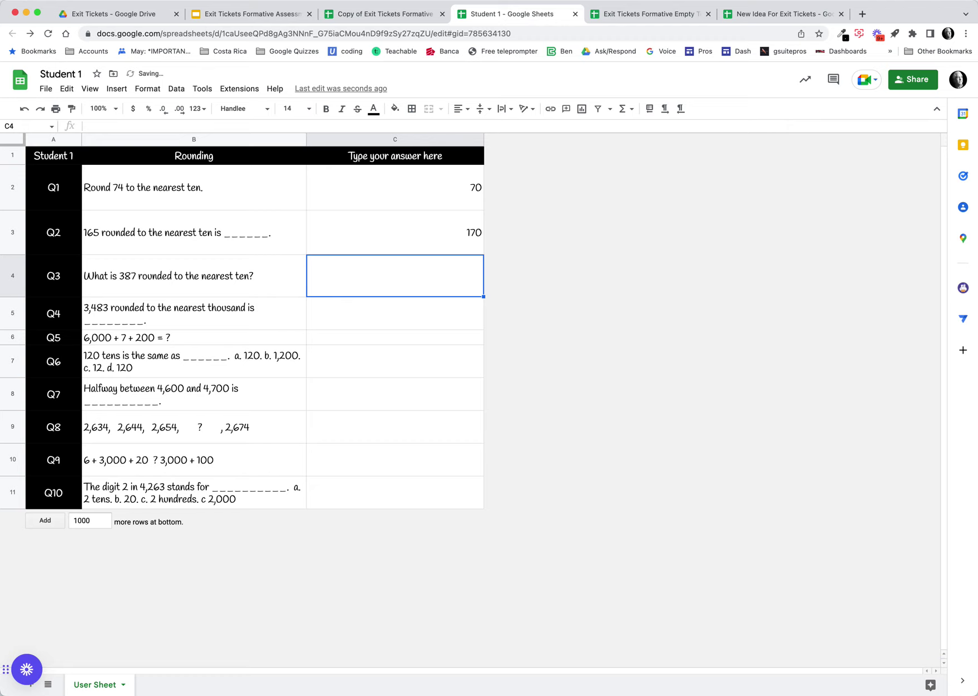
{"action": "type", "text": "390"}
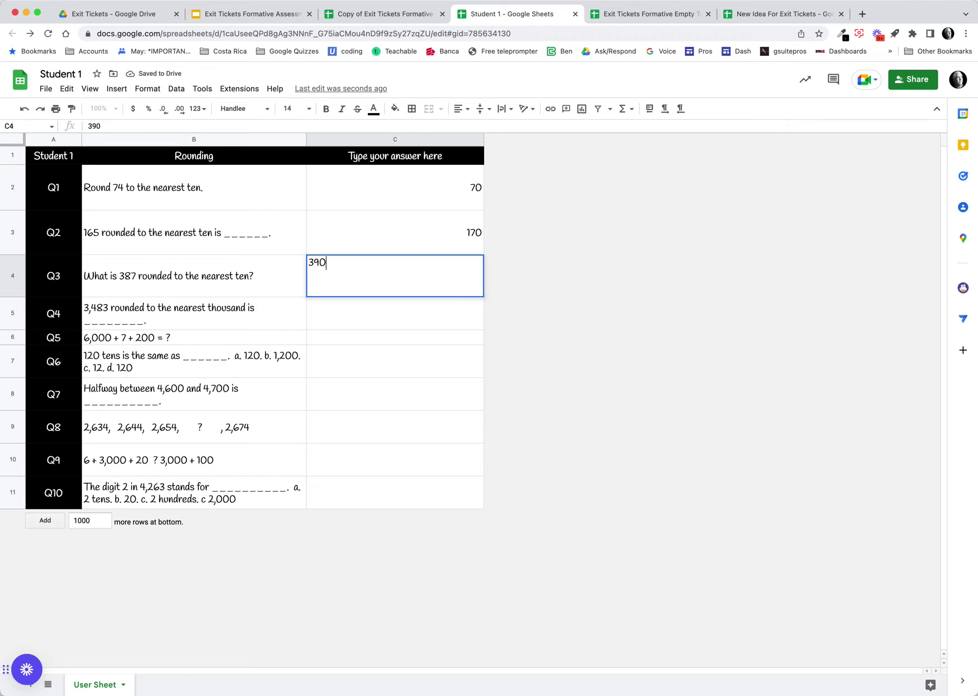
{"action": "key", "text": "Return"}
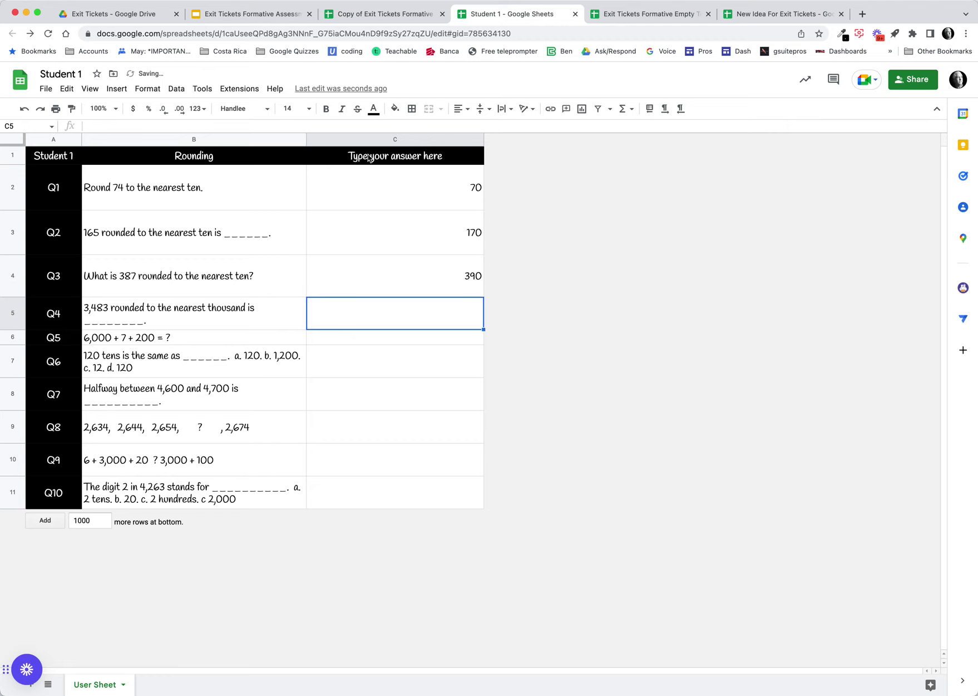
{"action": "left_click", "coordinate": [382, 15]}
{"action": "left_click", "coordinate": [312, 683]}
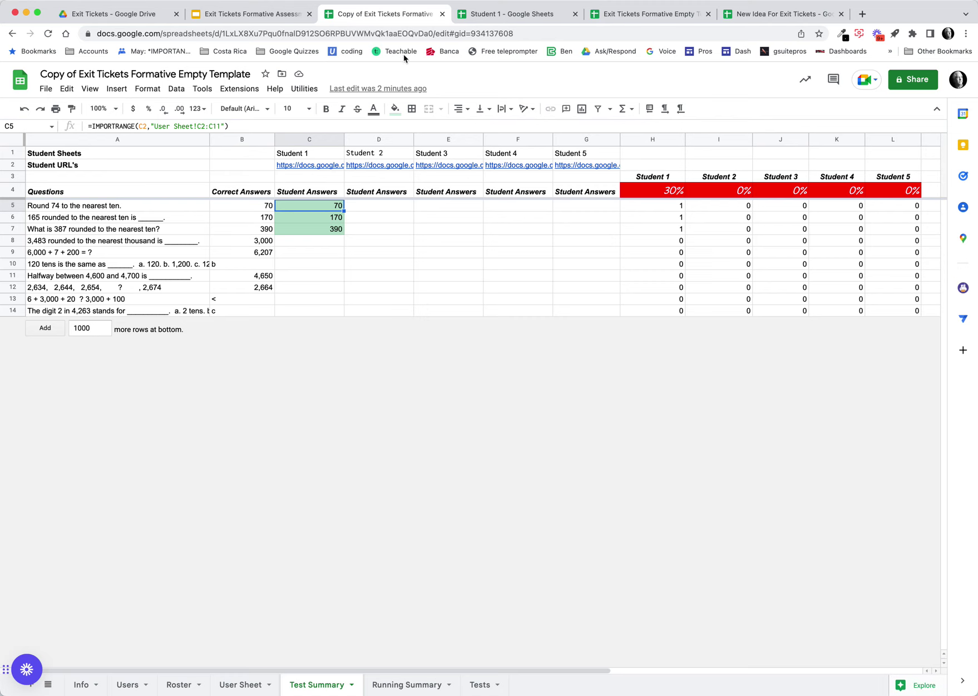
Step: Enter 3500 as Student 1's answer to Q4 and check how Test Summary marks it
{"action": "left_click", "coordinate": [514, 15]}
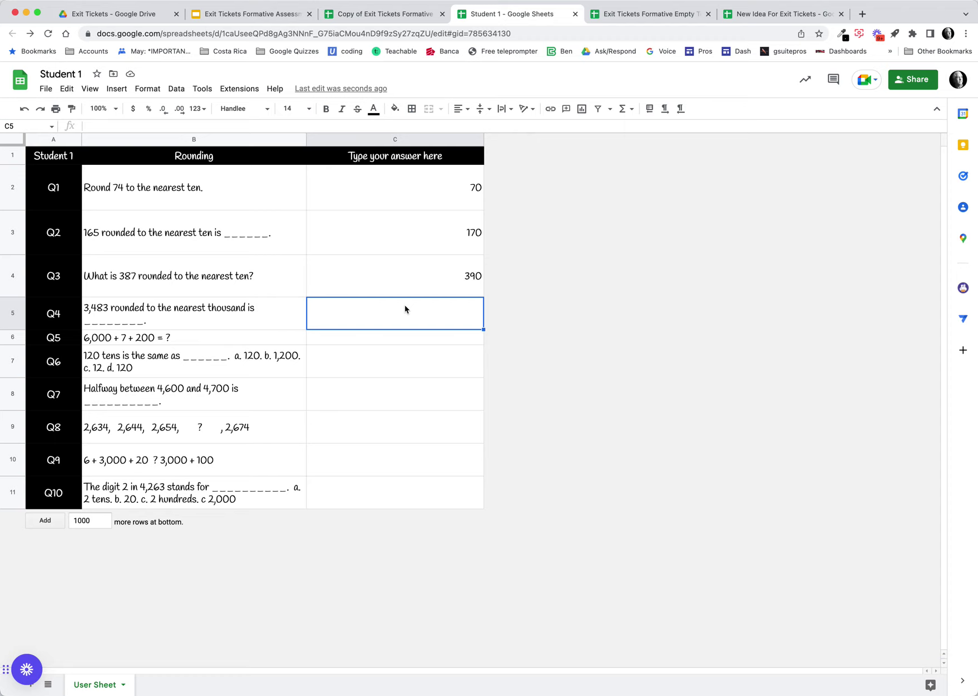
{"action": "type", "text": "3500"}
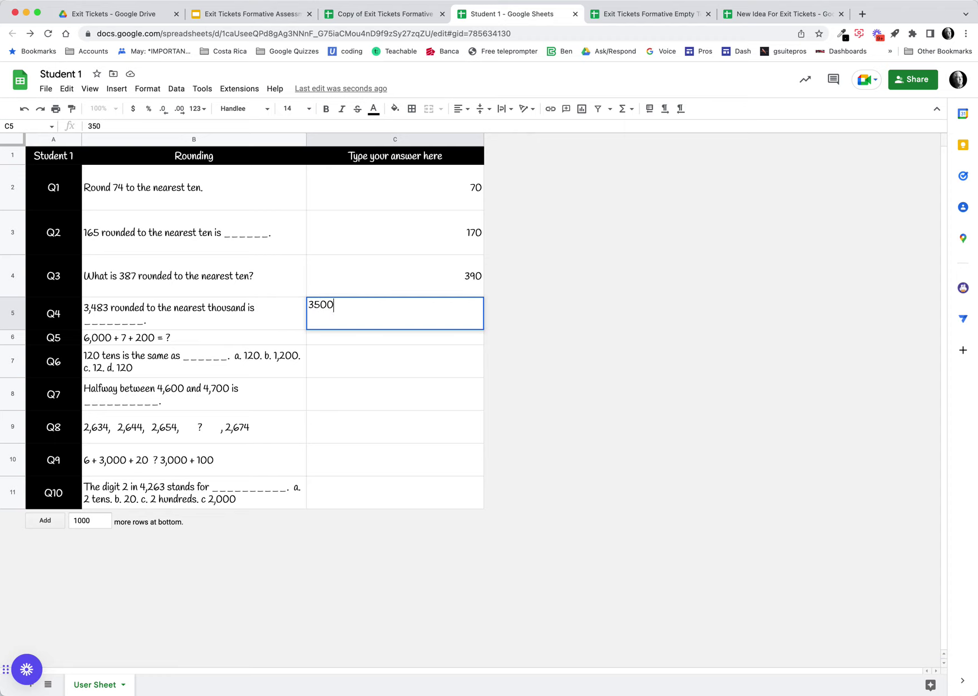
{"action": "key", "text": "Return"}
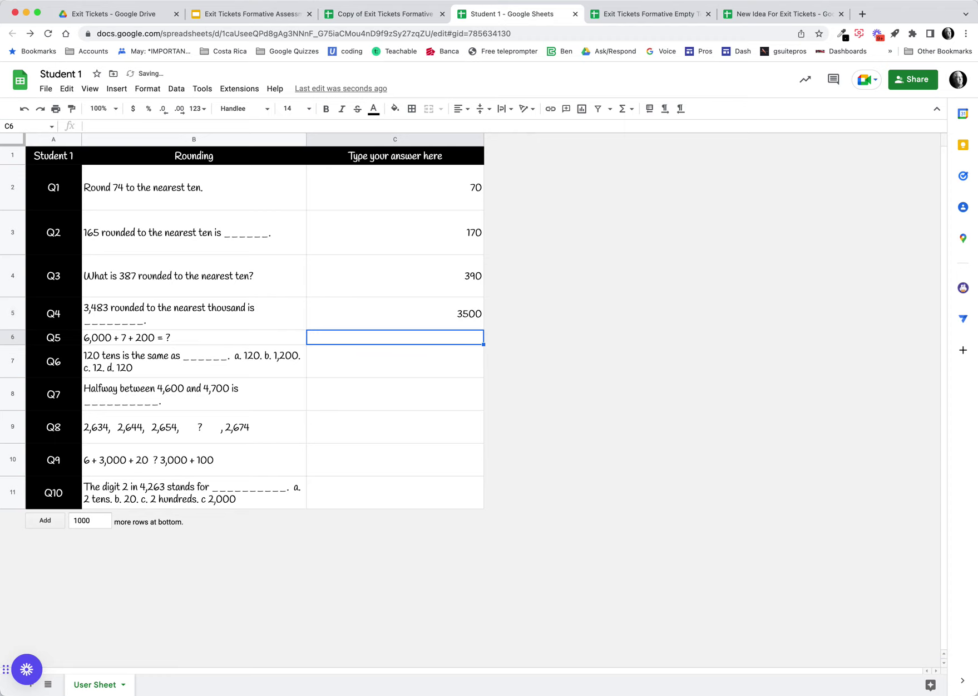
{"action": "left_click", "coordinate": [390, 16]}
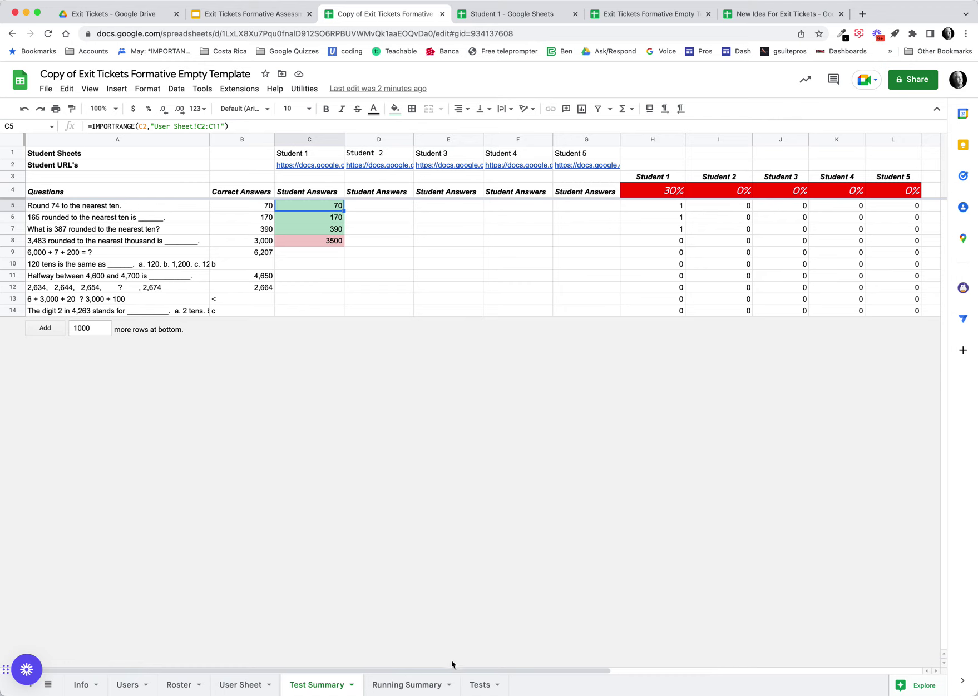
Step: Open Student 2's spreadsheet from its URL on the Users sheet, then return to the template copy
{"action": "left_click", "coordinate": [129, 688]}
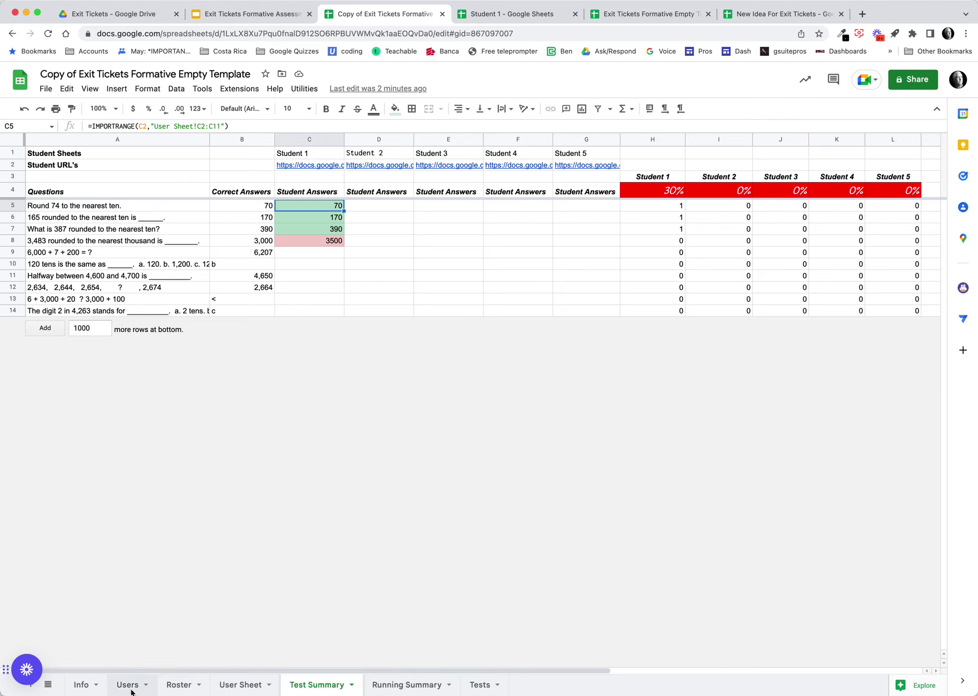
{"action": "left_click", "coordinate": [222, 252]}
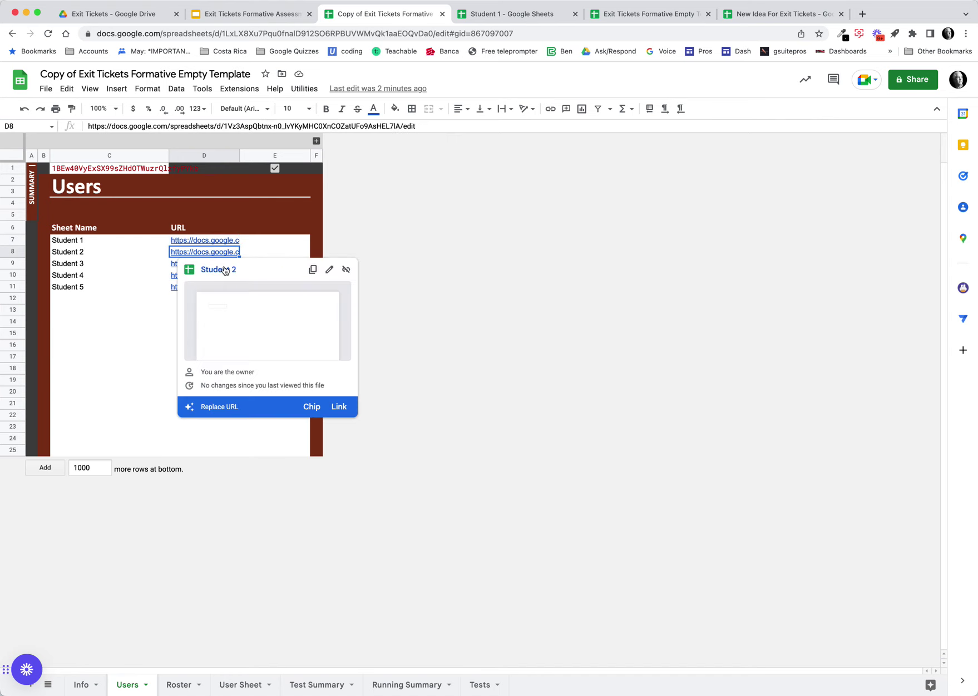
{"action": "left_click", "coordinate": [224, 270]}
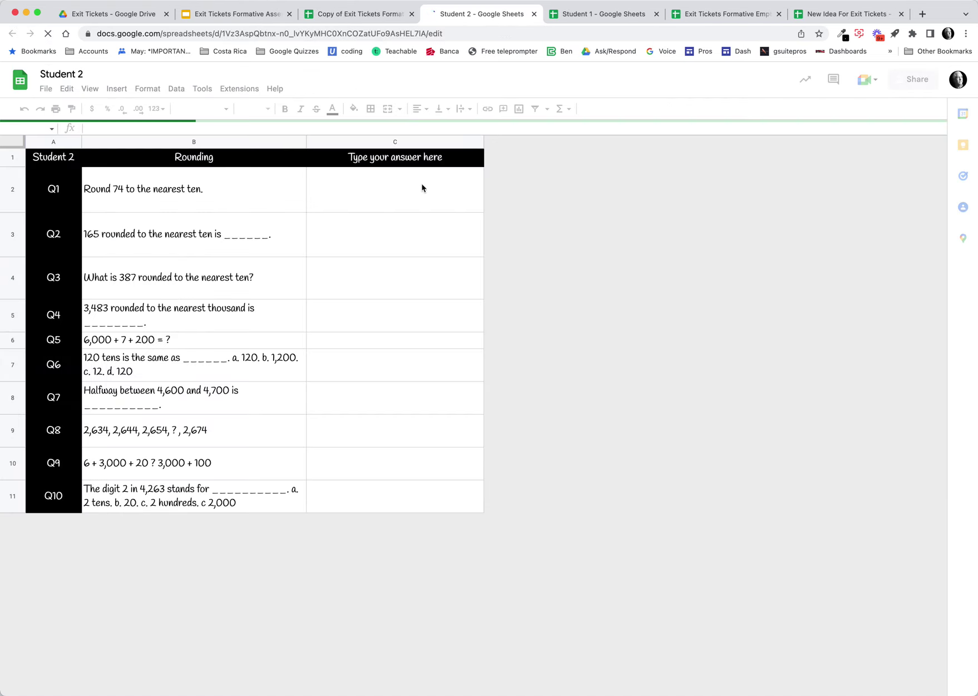
{"action": "left_click", "coordinate": [361, 16]}
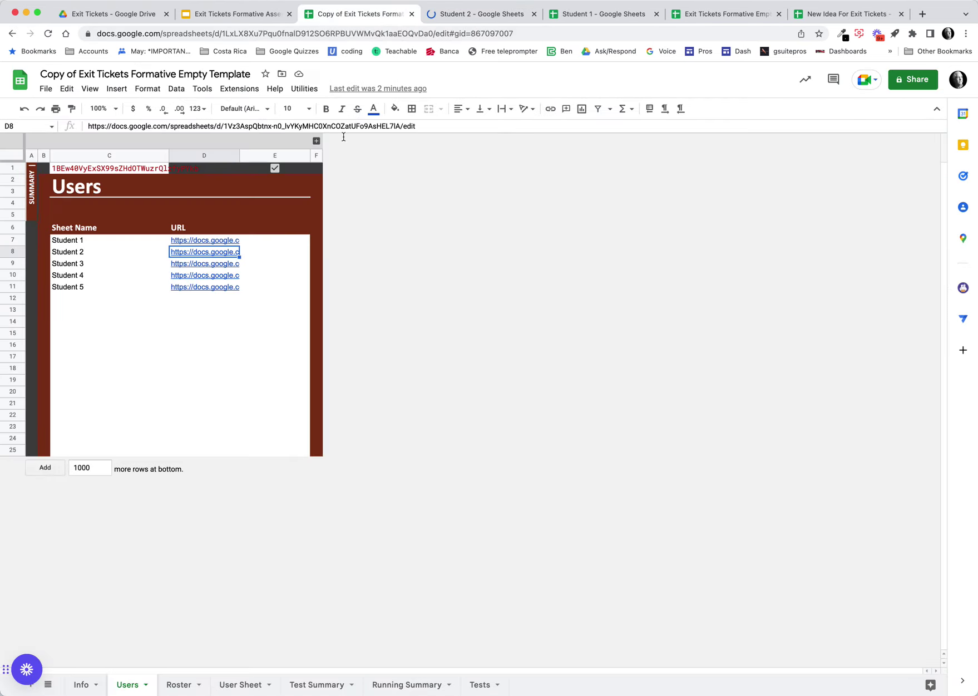
Step: Copy Student 1's answers in C2:C5 into the same cells of Student 2's spreadsheet
{"action": "left_click", "coordinate": [599, 13]}
{"action": "left_click_drag", "start_coordinate": [445, 197], "coordinate": [438, 321]}
{"action": "key", "text": "cmd+c"}
{"action": "left_click", "coordinate": [485, 18]}
{"action": "left_click", "coordinate": [405, 197]}
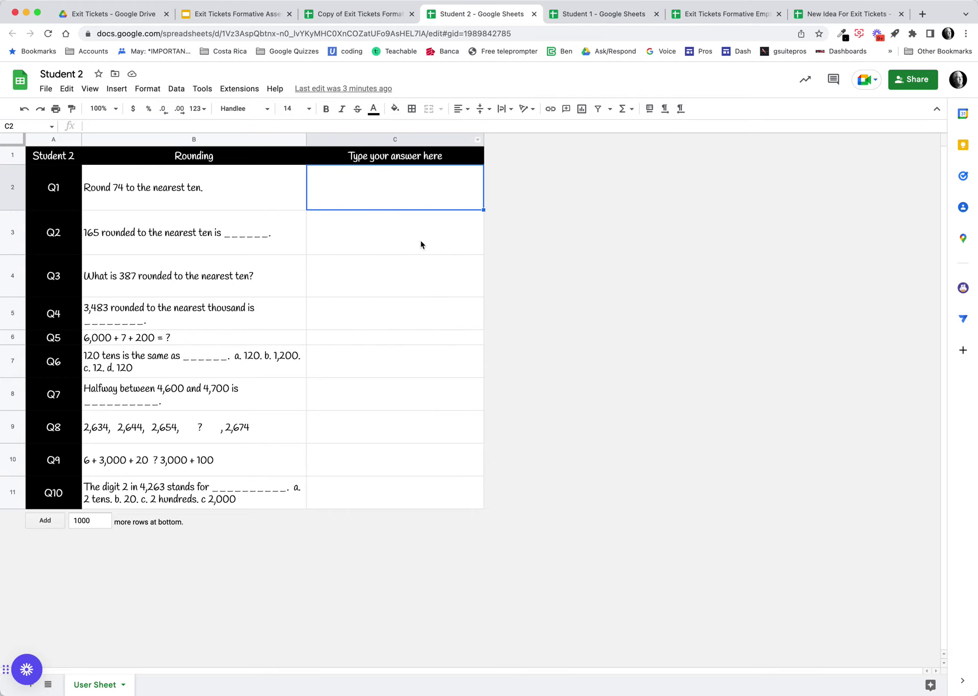
{"action": "key", "text": "cmd+v"}
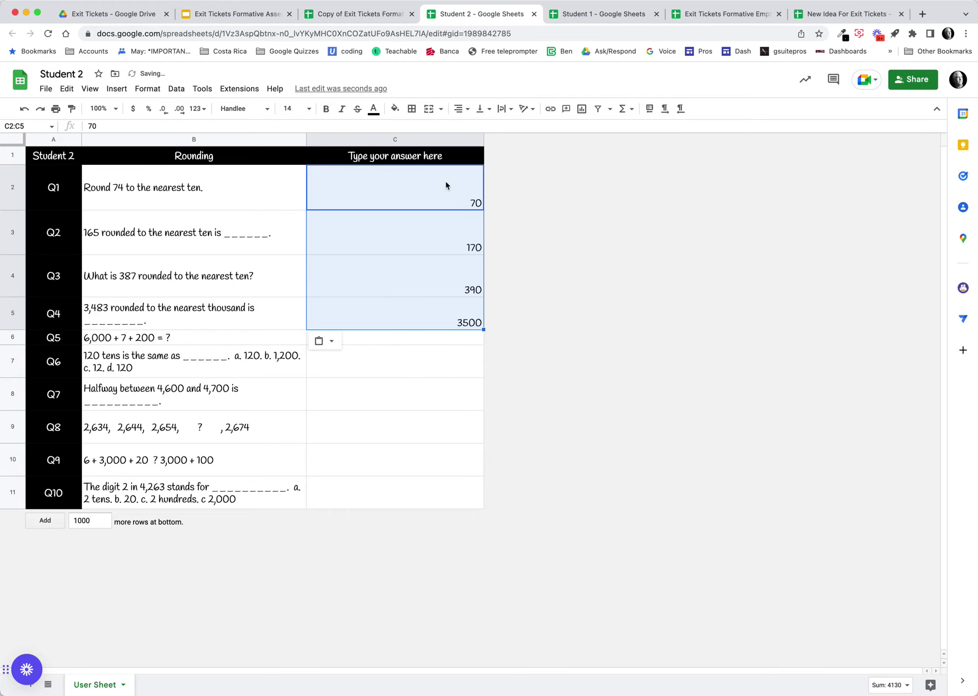
Step: Check Student 2's imported answers on Test Summary, and reread the Step Four instructions in the presentation
{"action": "left_click", "coordinate": [332, 14]}
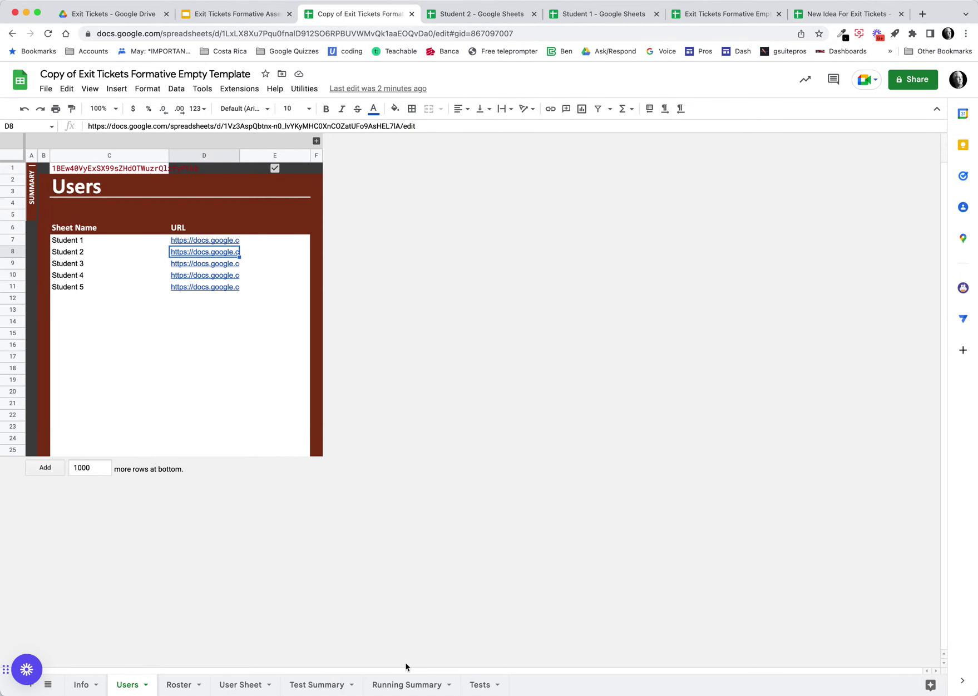
{"action": "left_click", "coordinate": [331, 686]}
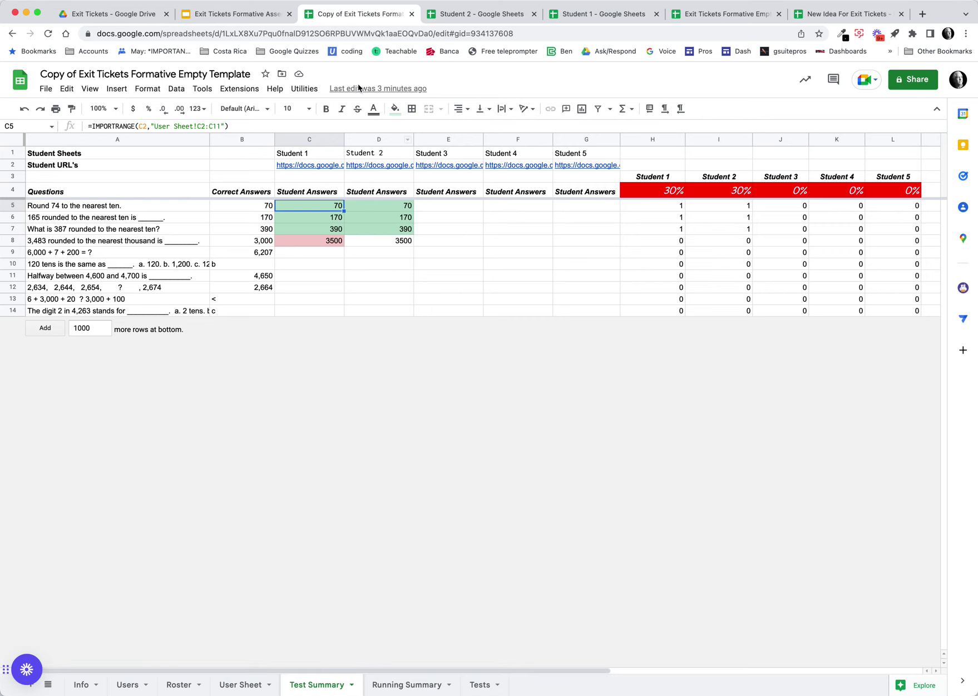
{"action": "left_click", "coordinate": [239, 14]}
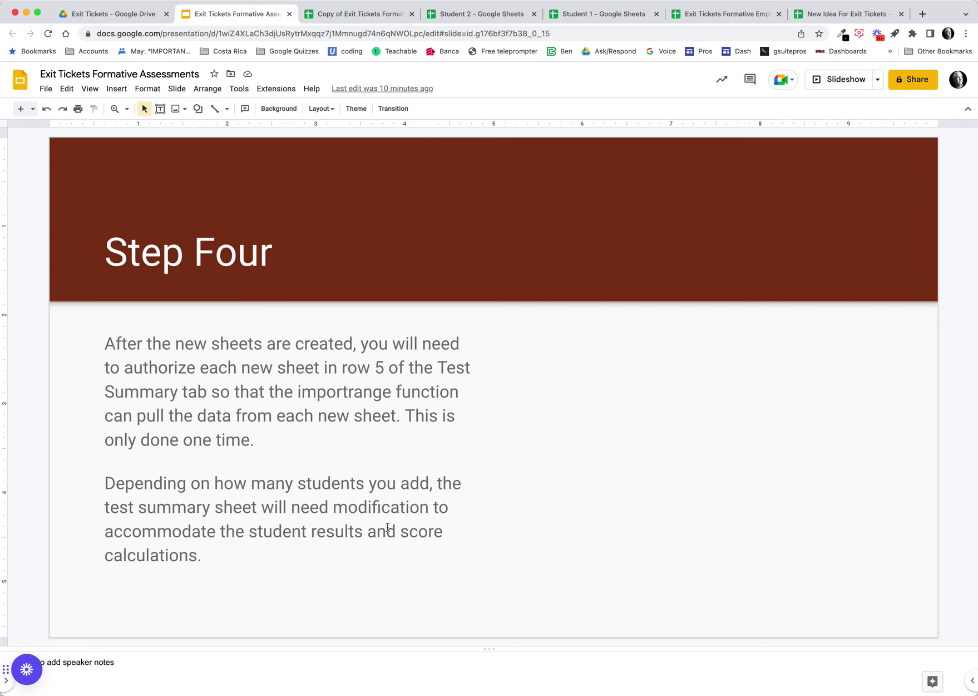
{"action": "left_click", "coordinate": [350, 16]}
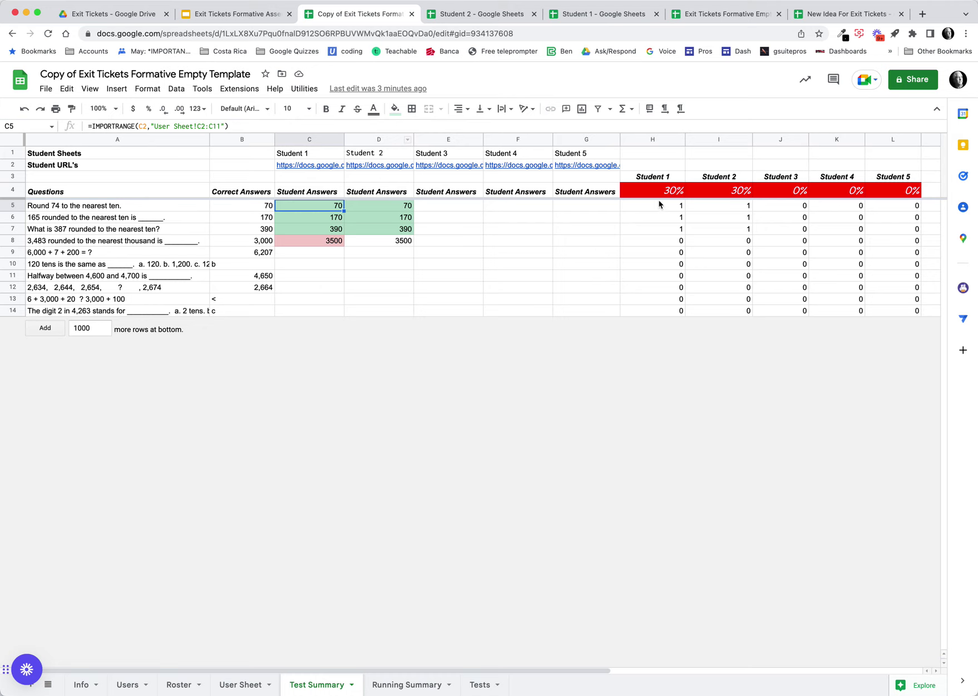
Step: Inspect the Test Summary formulas for the student names in C1, the URL in C2 and the score headings in H3
{"action": "left_click", "coordinate": [326, 154]}
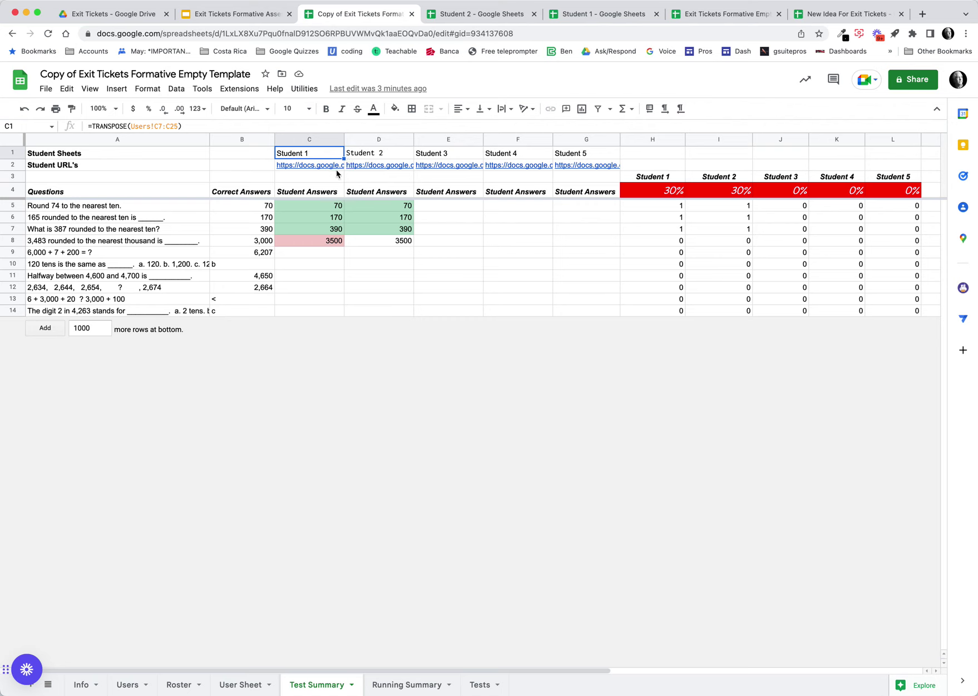
{"action": "mouse_move", "coordinate": [311, 167]}
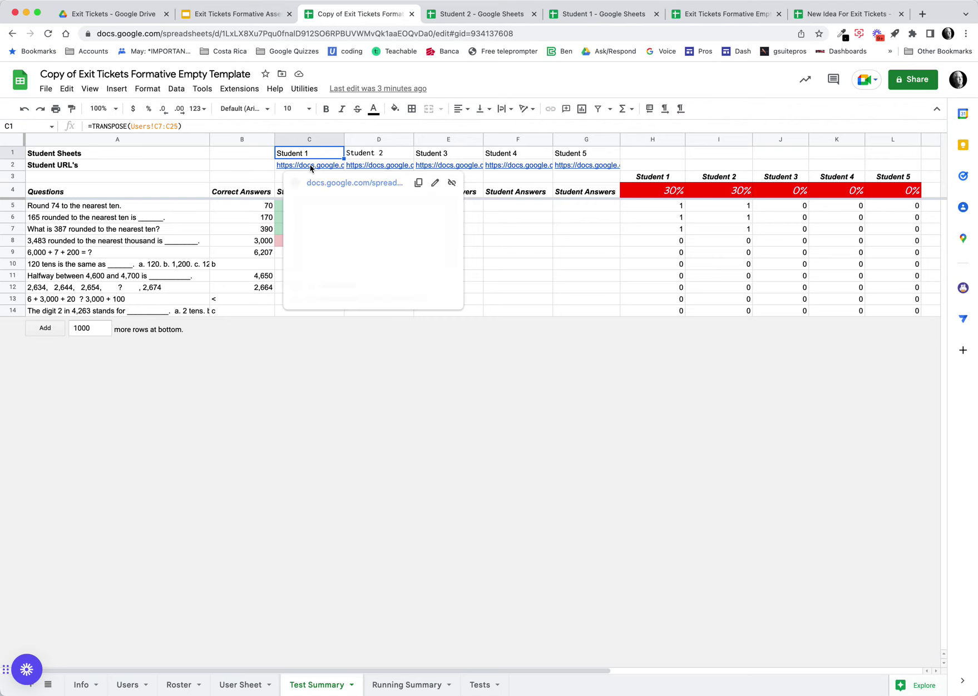
{"action": "left_click", "coordinate": [280, 167]}
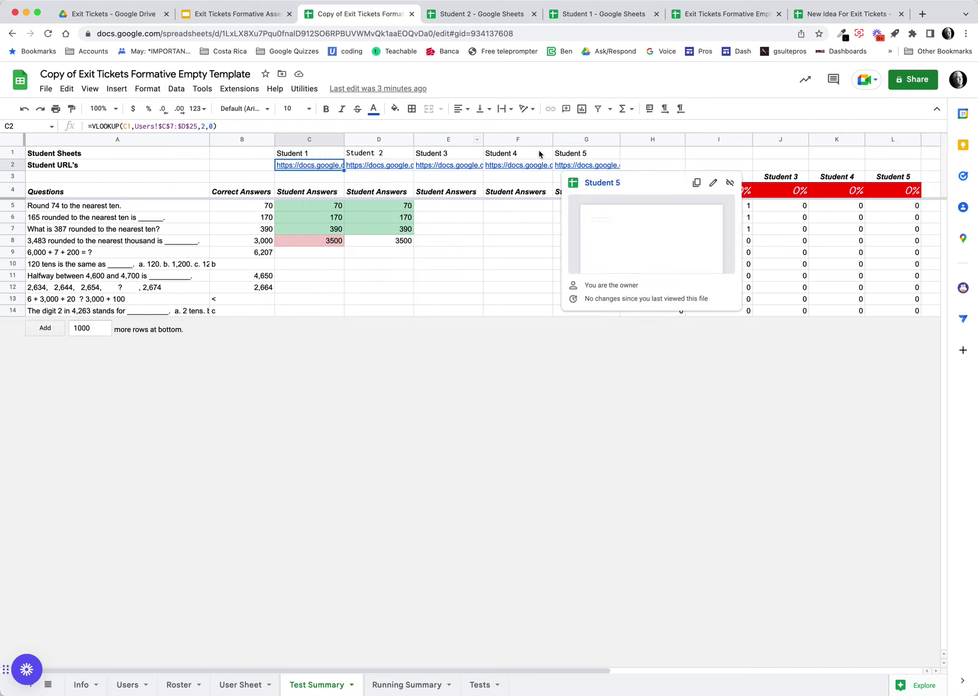
{"action": "left_click", "coordinate": [523, 312]}
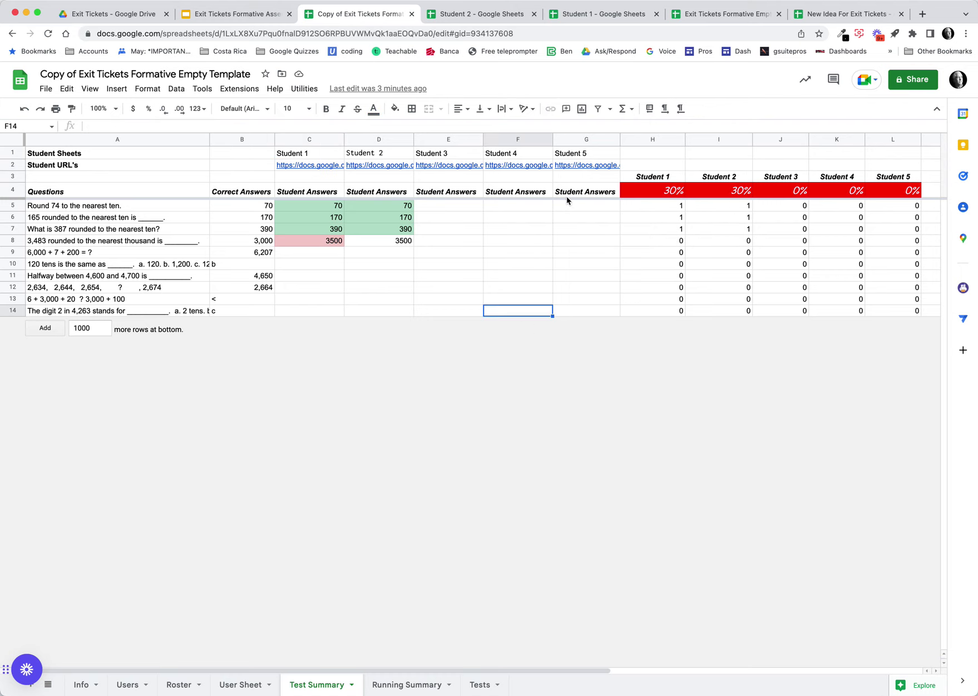
{"action": "left_click", "coordinate": [667, 180]}
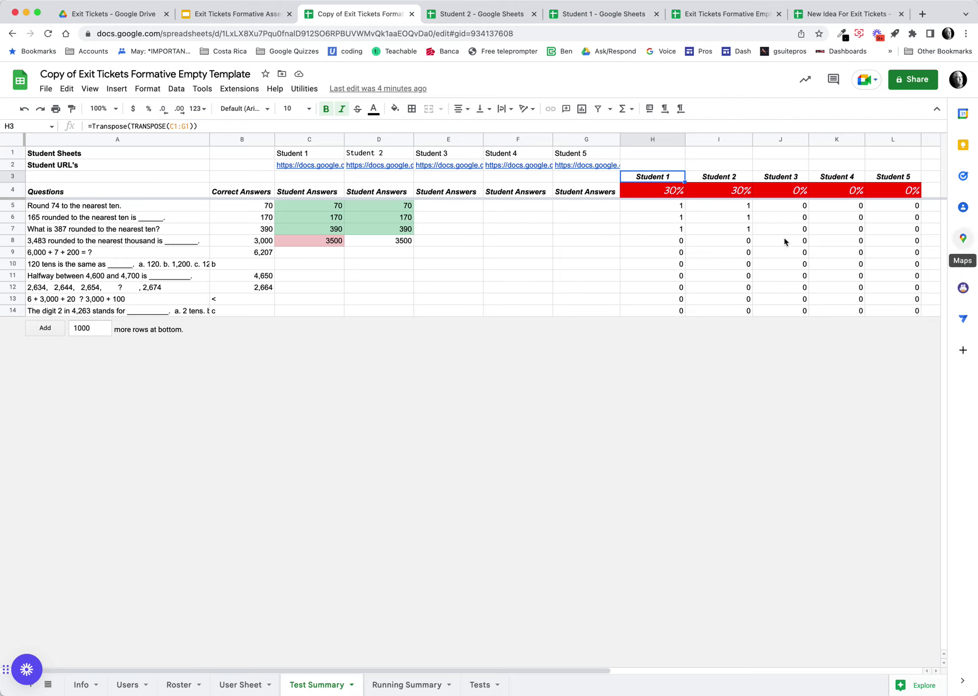
Step: Inspect the answer cells D8, D5 and C5 on Test Summary, then reopen the Step Four instructions in the presentation
{"action": "left_click", "coordinate": [384, 243]}
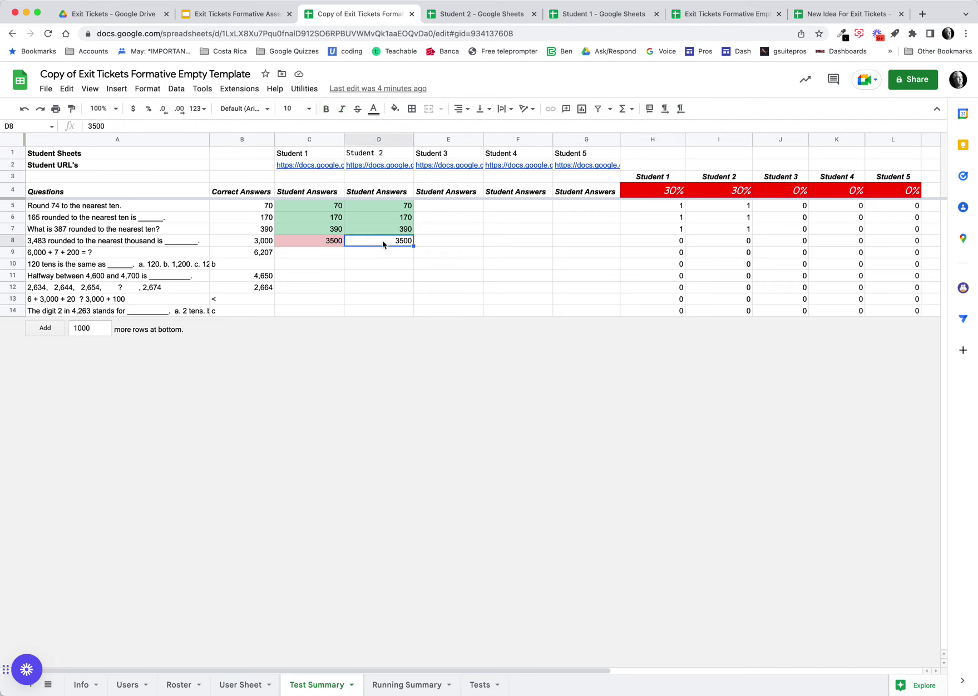
{"action": "left_click", "coordinate": [387, 206]}
{"action": "left_click", "coordinate": [325, 207]}
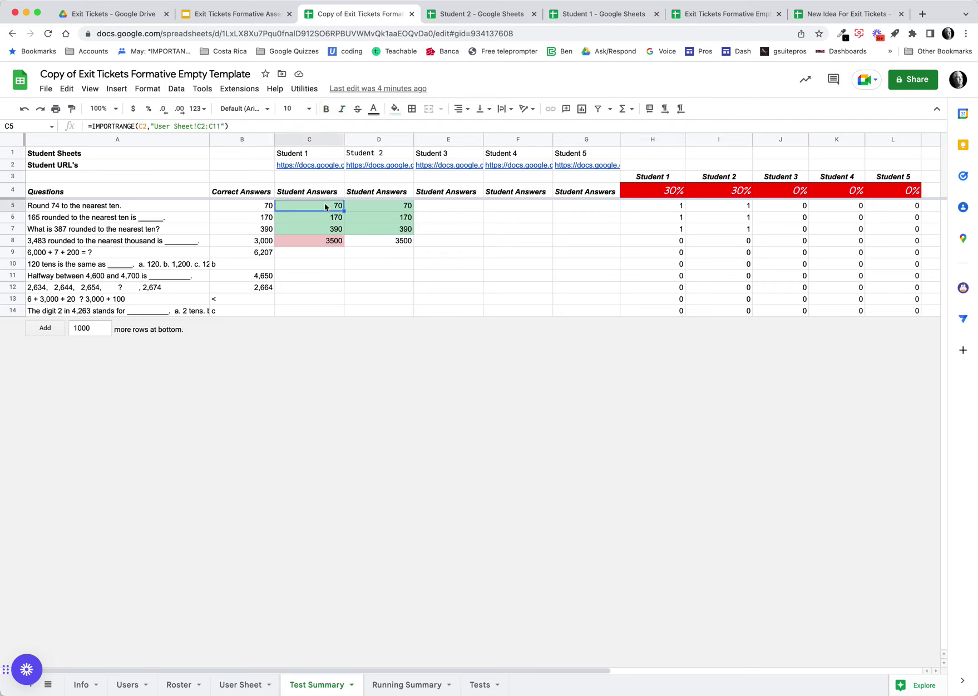
{"action": "left_click", "coordinate": [380, 244]}
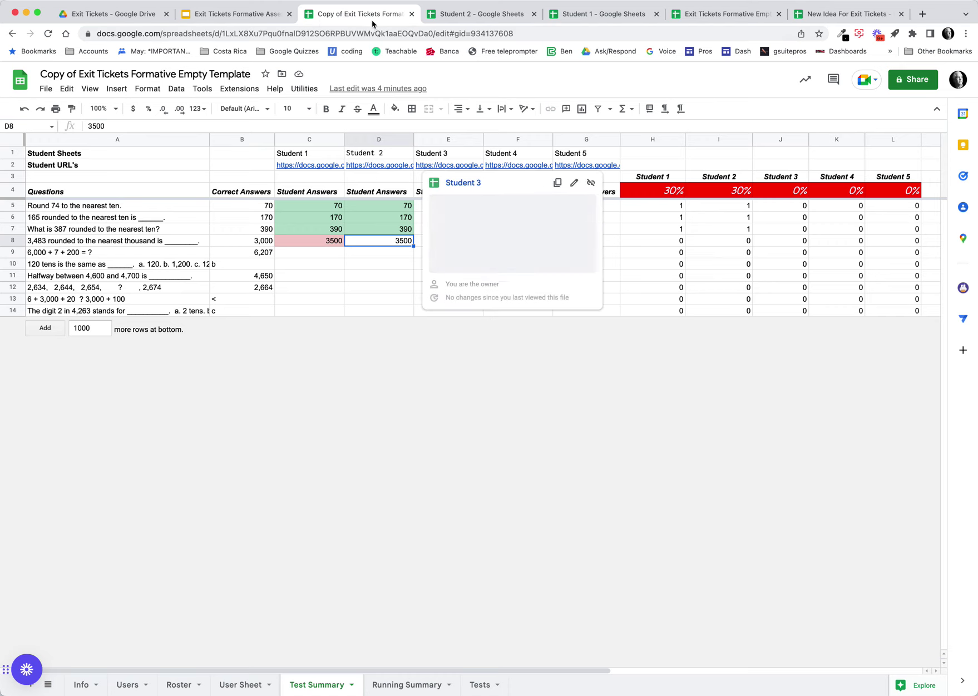
{"action": "left_click", "coordinate": [214, 23]}
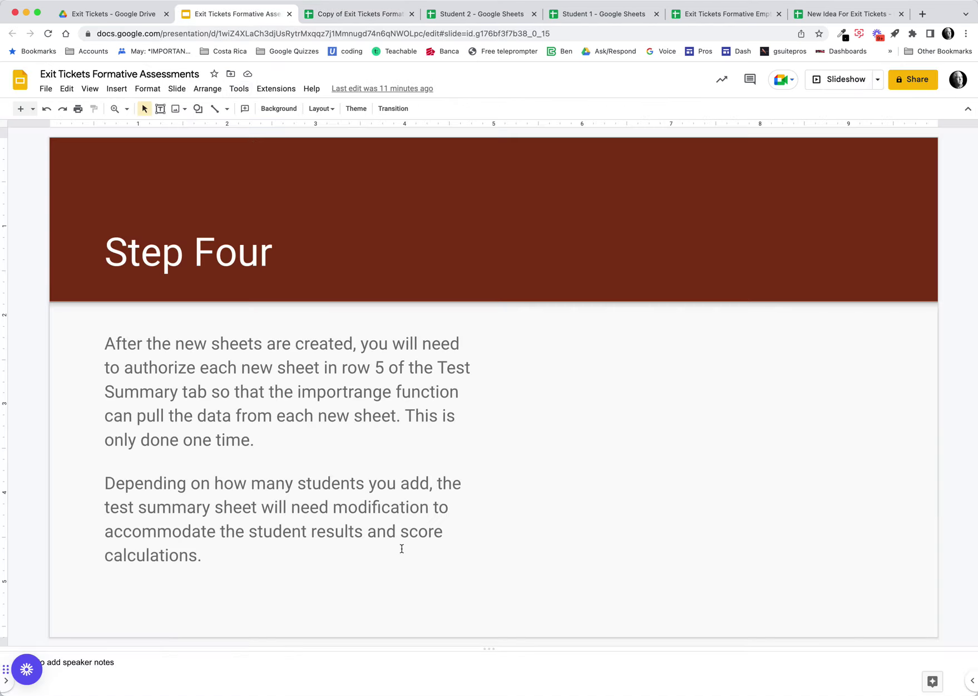
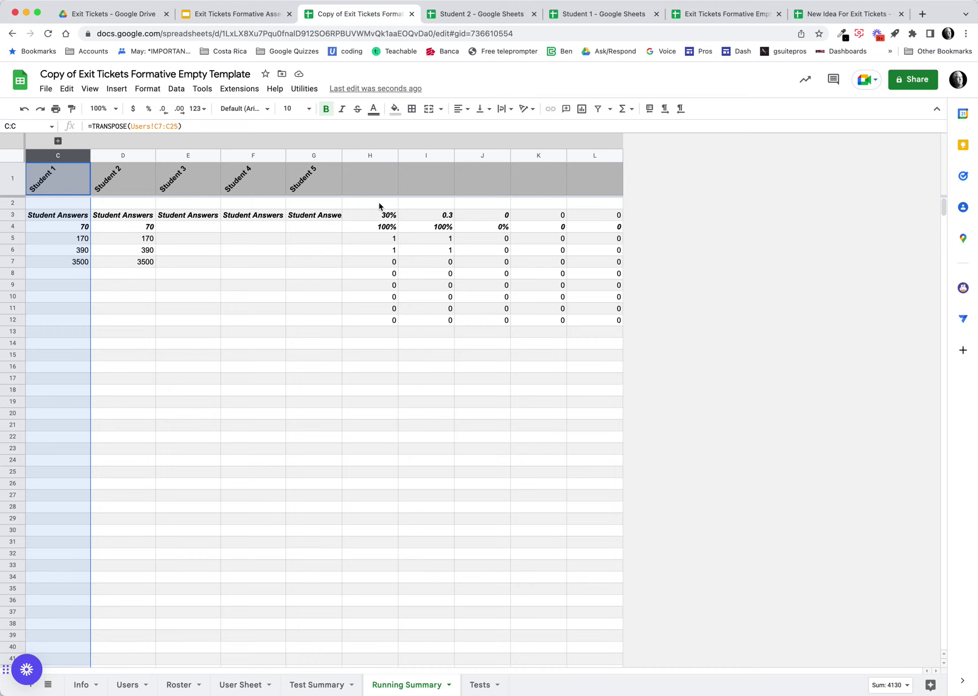
Step: On Running Summary, enter =C1 in H2 and fill the formula across to L2 for all five student names
{"action": "left_click", "coordinate": [379, 203]}
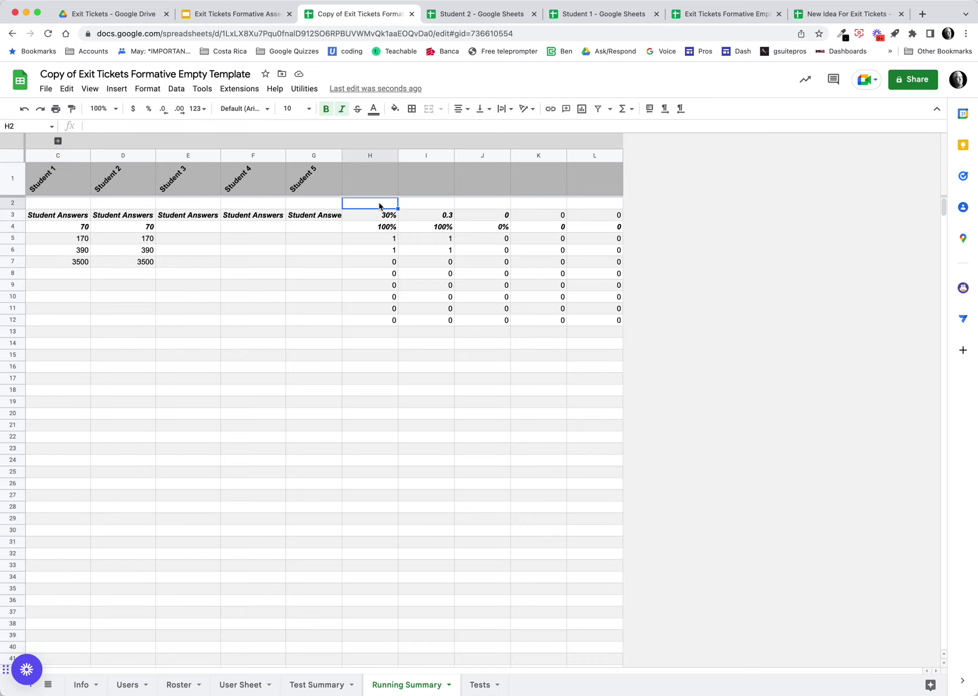
{"action": "type", "text": "="}
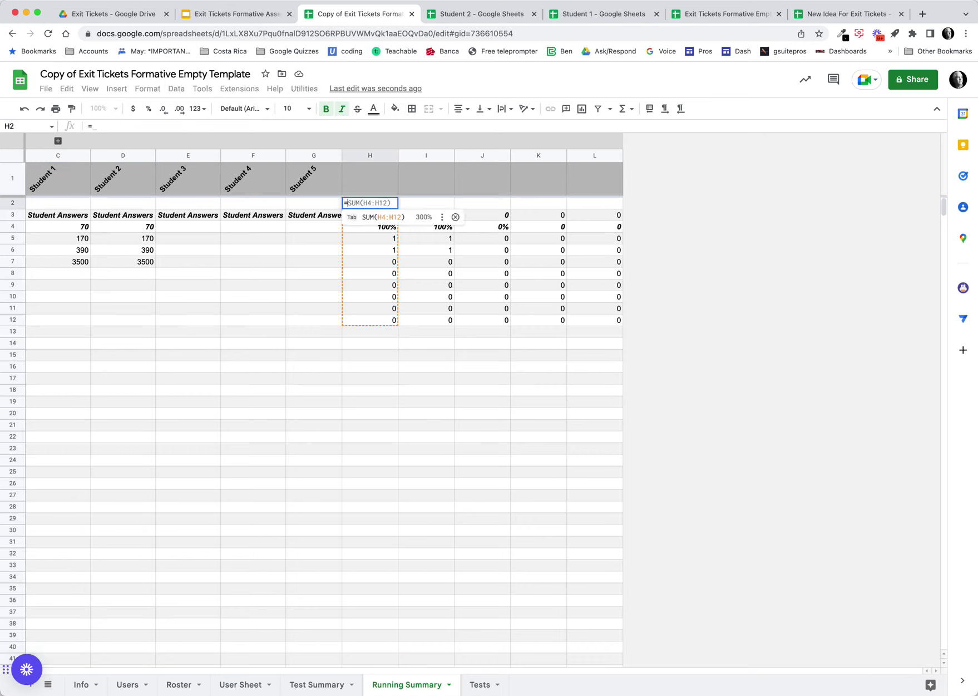
{"action": "left_click", "coordinate": [70, 179]}
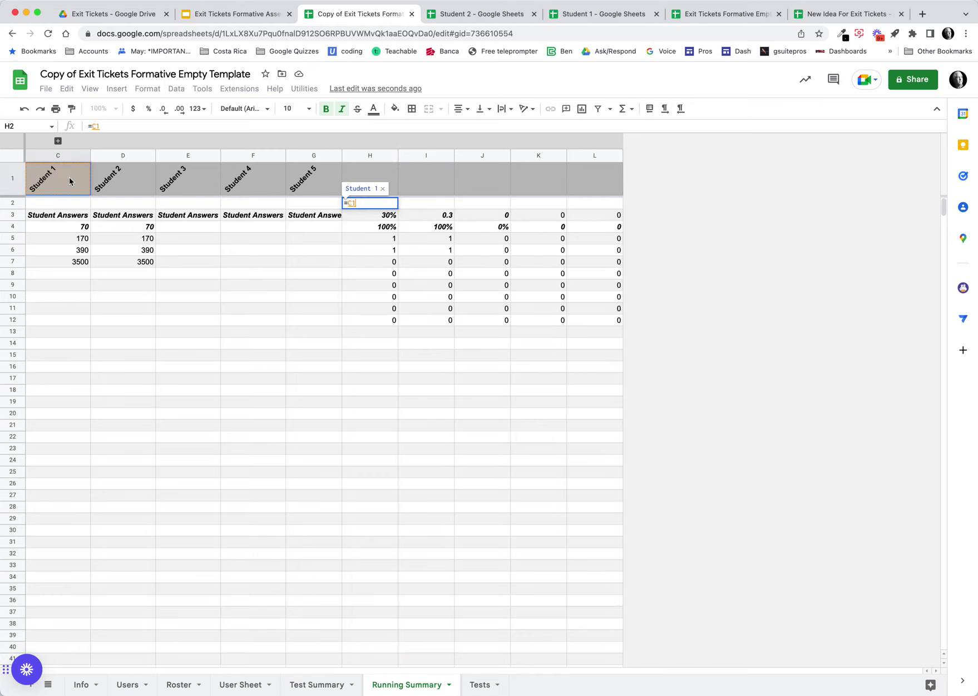
{"action": "key", "text": "Return"}
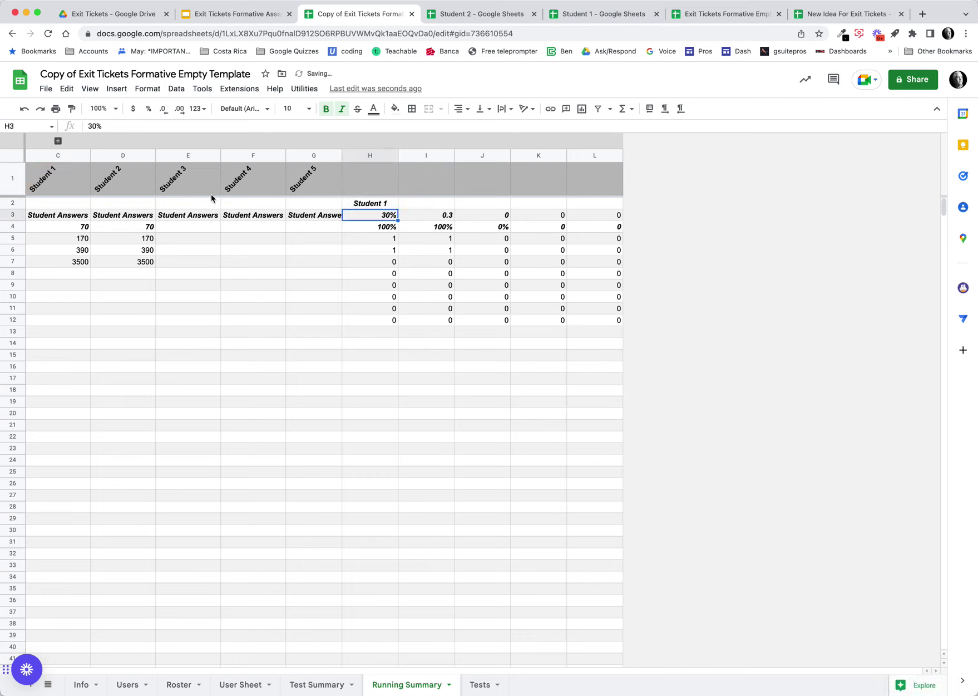
{"action": "left_click", "coordinate": [373, 206]}
{"action": "left_click_drag", "start_coordinate": [398, 208], "coordinate": [597, 209]}
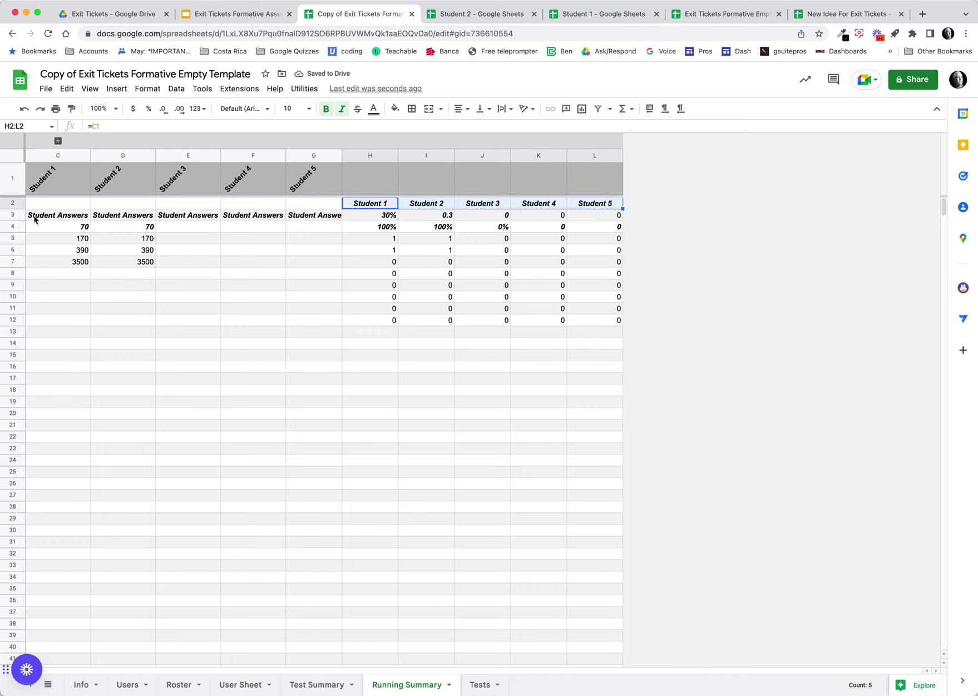
Step: On Running Summary, format Student 2's score in I3 as a percentage with no decimal places
{"action": "left_click", "coordinate": [414, 220]}
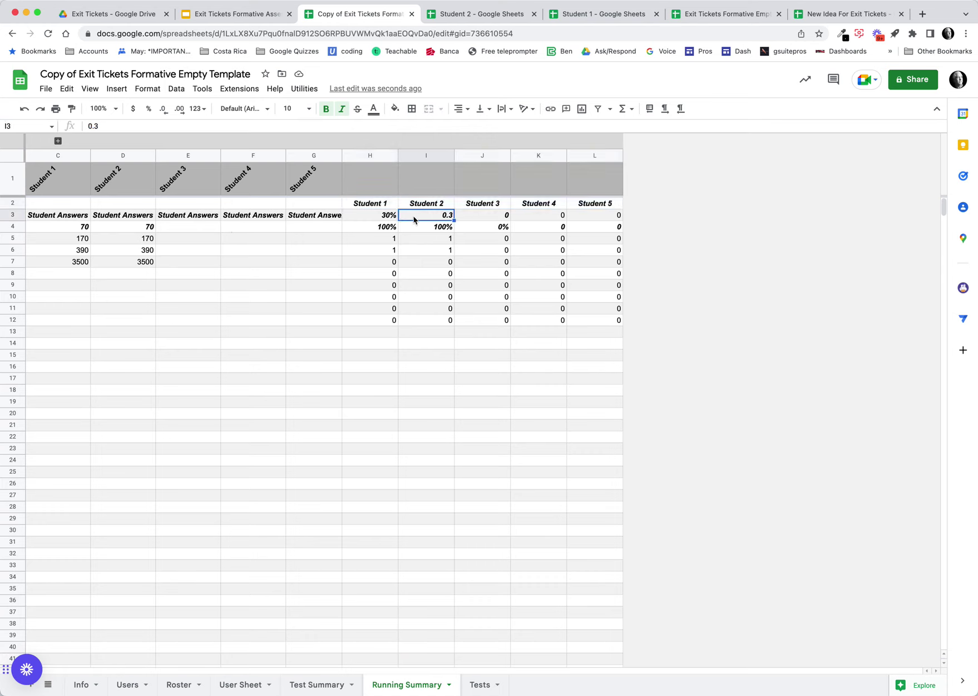
{"action": "left_click", "coordinate": [146, 111]}
{"action": "left_click", "coordinate": [166, 111]}
{"action": "left_click", "coordinate": [166, 110]}
Step: Compare the questions on User Sheet with those in the Student 2 and Student 1 spreadsheets
{"action": "left_click", "coordinate": [244, 684]}
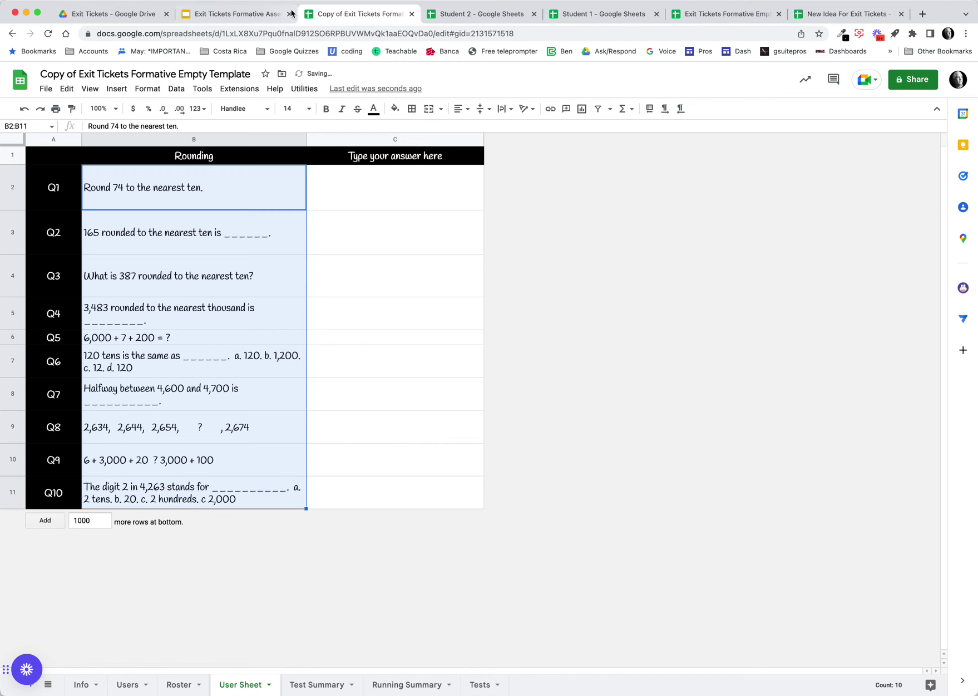
{"action": "left_click", "coordinate": [467, 15]}
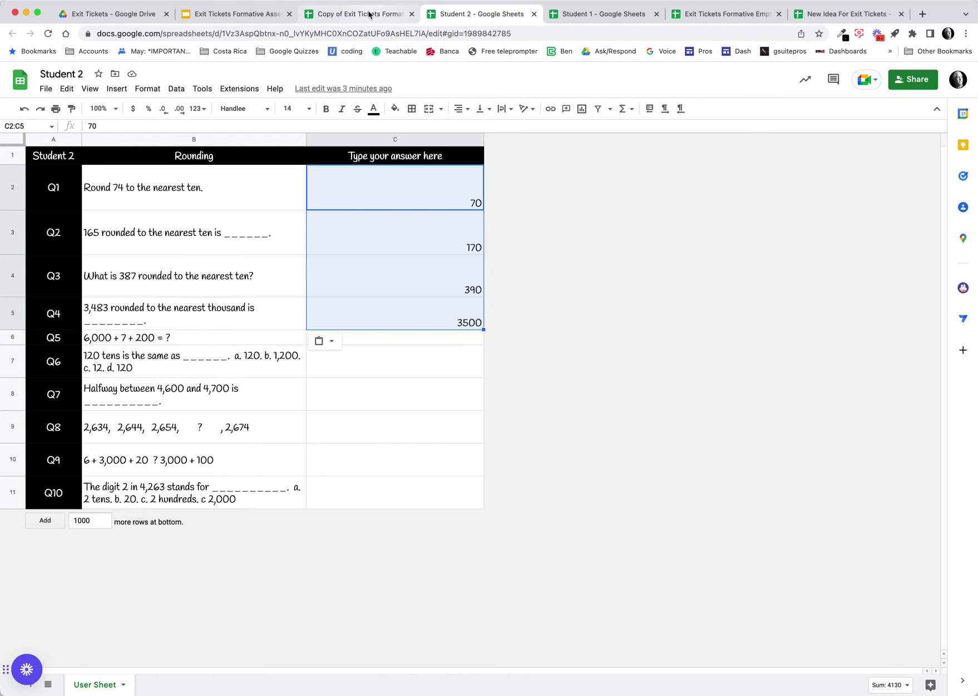
{"action": "left_click", "coordinate": [364, 15]}
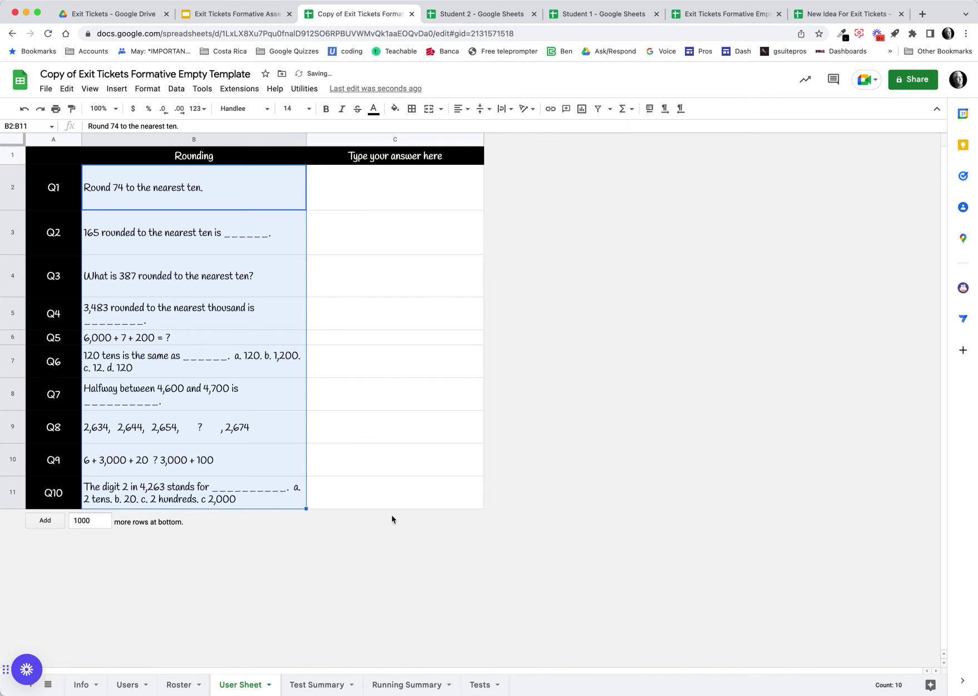
{"action": "left_click", "coordinate": [487, 17]}
{"action": "left_click", "coordinate": [570, 18]}
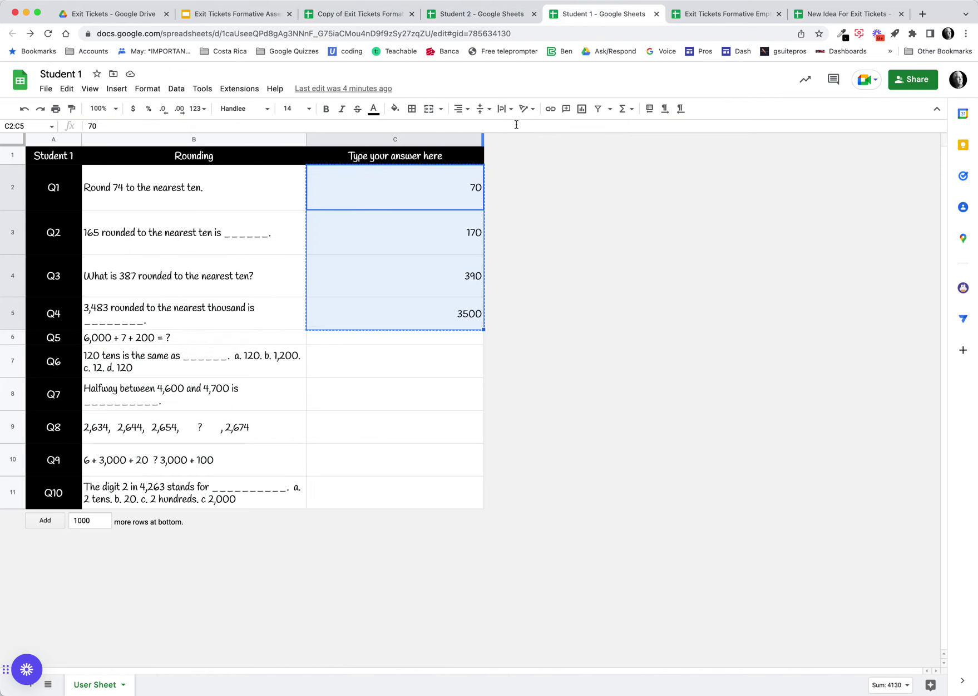
{"action": "left_click", "coordinate": [438, 338]}
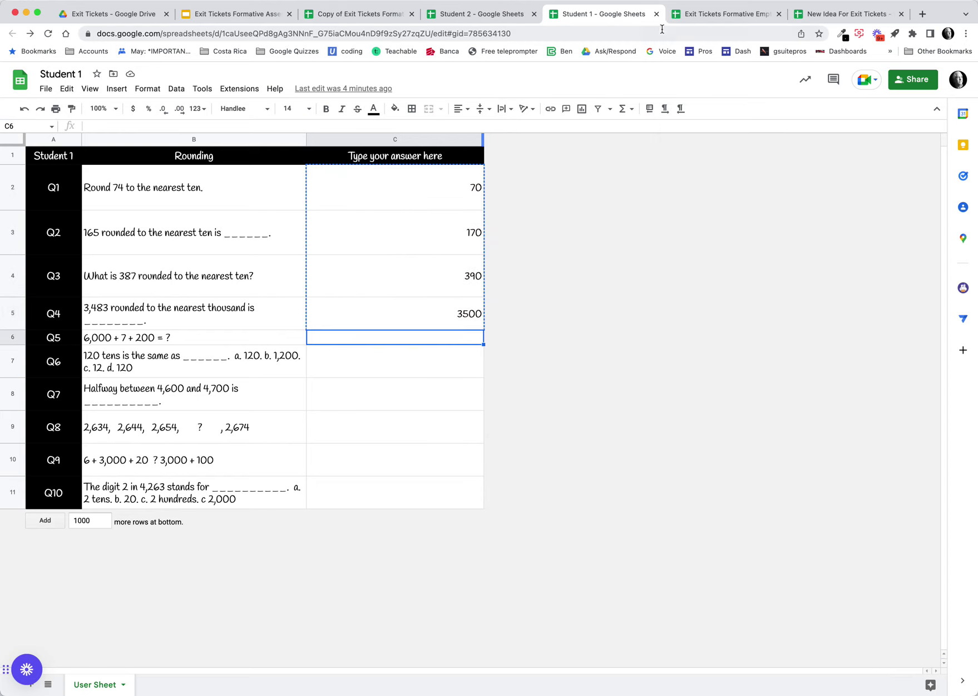
{"action": "left_click", "coordinate": [365, 15]}
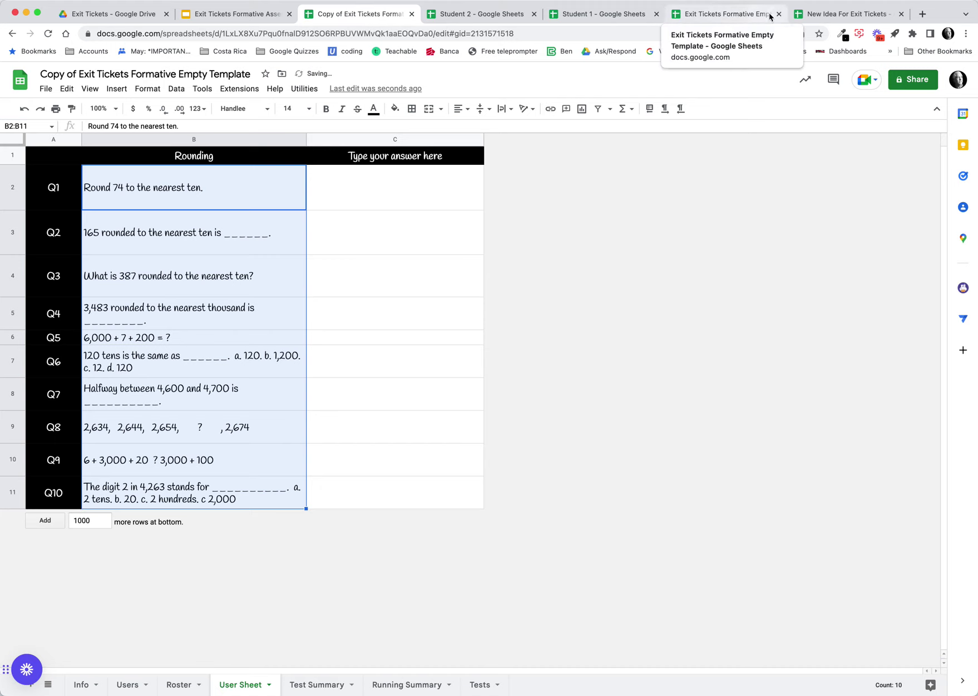
Step: Copy the Unit 2 questions and answers, B13:C22, from New Idea For Exit Tickets into the template copy's Tests sheet at B13
{"action": "left_click", "coordinate": [823, 13]}
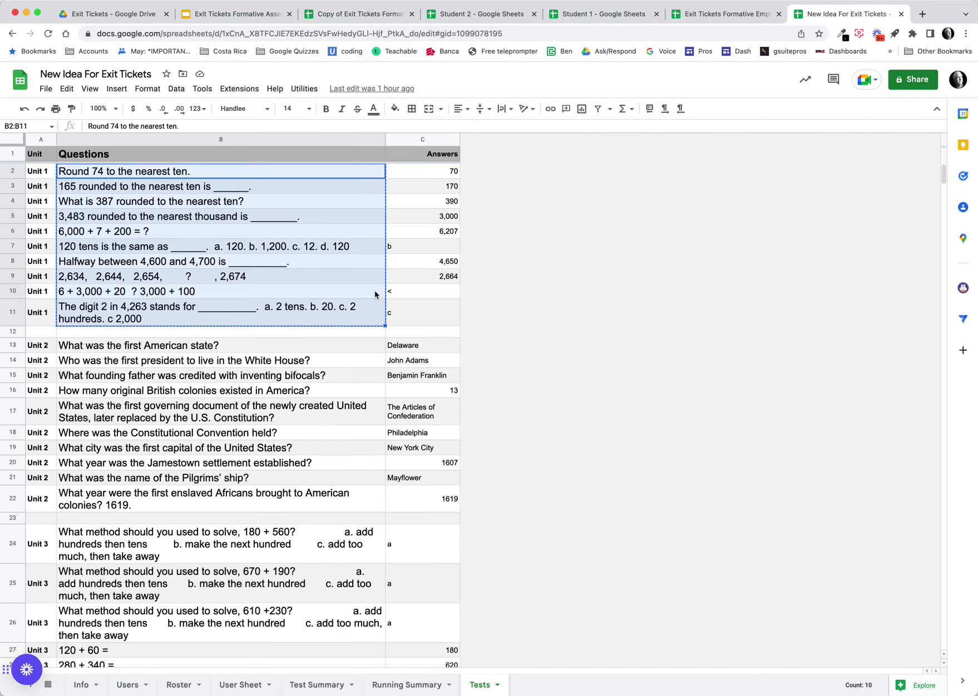
{"action": "left_click_drag", "start_coordinate": [128, 345], "coordinate": [409, 508]}
{"action": "key", "text": "super+c"}
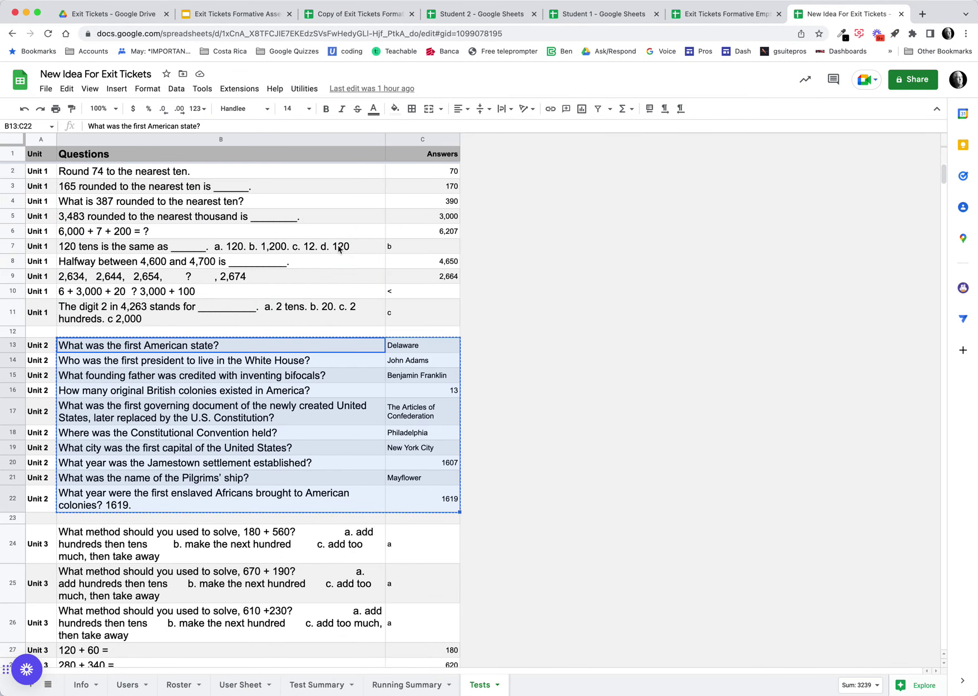
{"action": "left_click", "coordinate": [331, 7]}
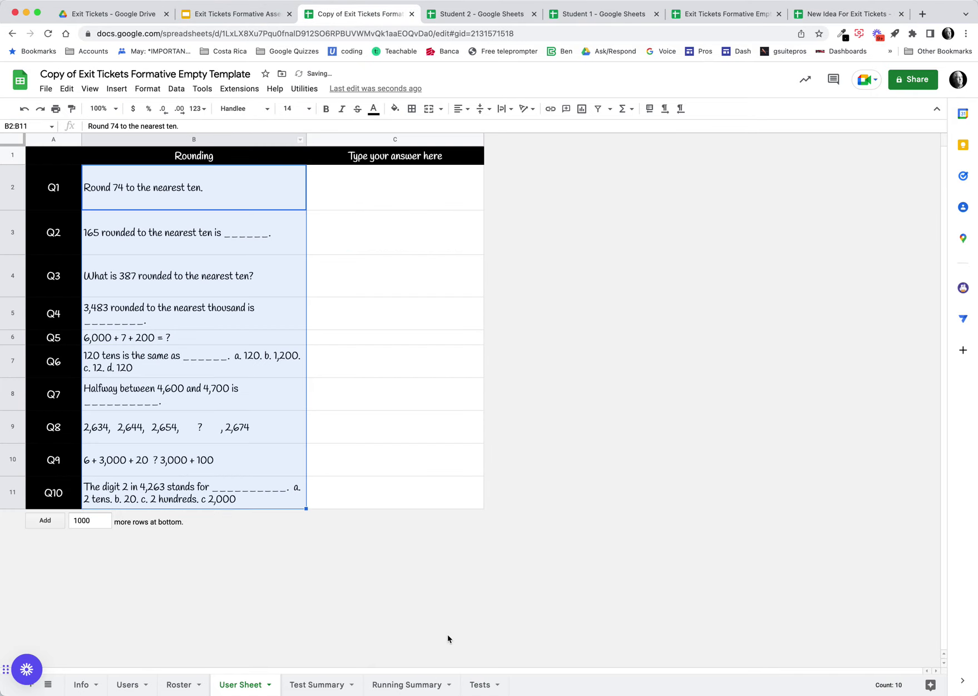
{"action": "left_click", "coordinate": [479, 684]}
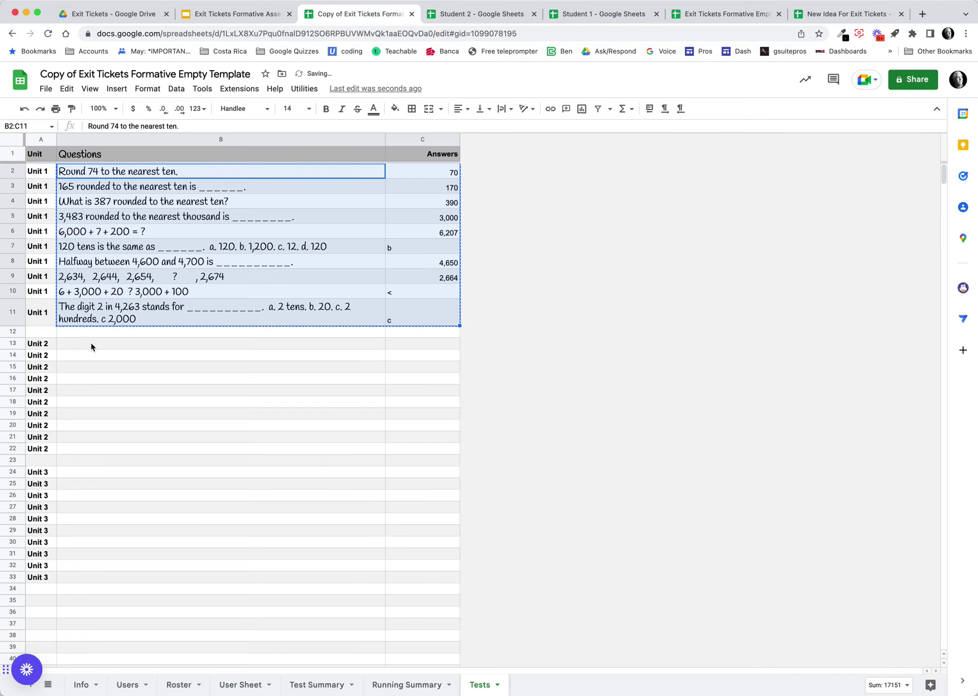
{"action": "left_click", "coordinate": [91, 344]}
{"action": "key", "text": "super+v"}
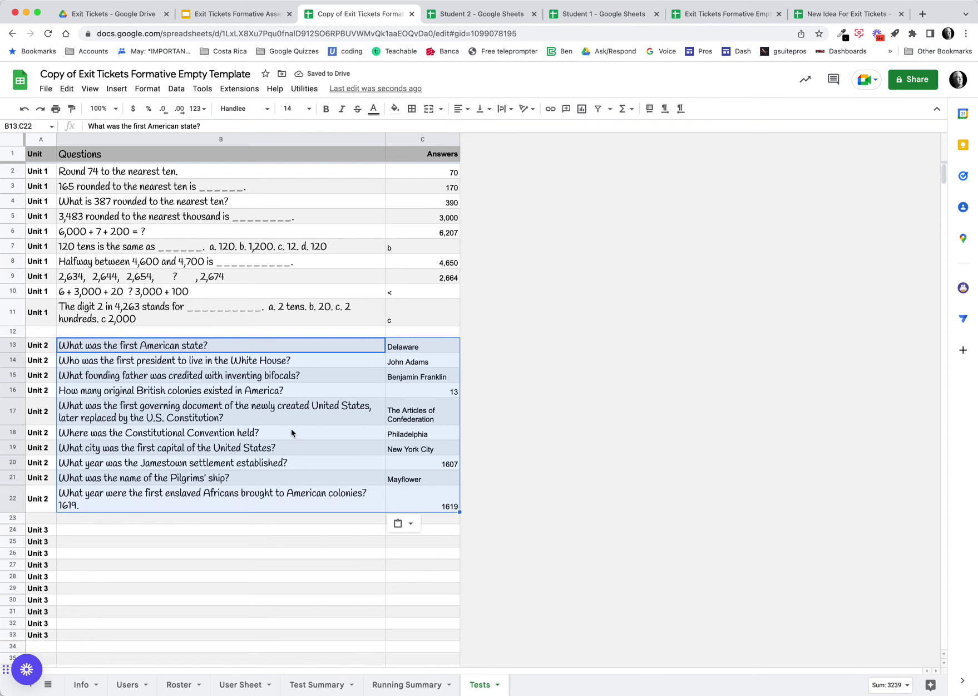
{"action": "left_click", "coordinate": [339, 527]}
Step: Replace the questions in User Sheet B2:B11 with the ten Unit 2 questions copied from Tests B13:B22
{"action": "left_click_drag", "start_coordinate": [313, 351], "coordinate": [306, 508]}
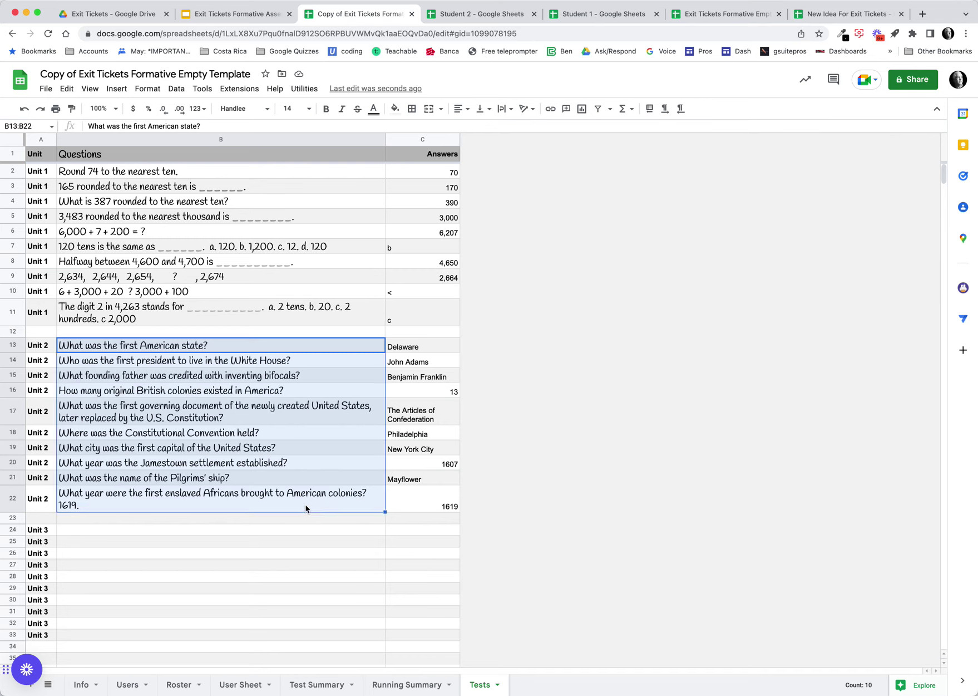
{"action": "left_click", "coordinate": [256, 684]}
{"action": "left_click", "coordinate": [242, 199]}
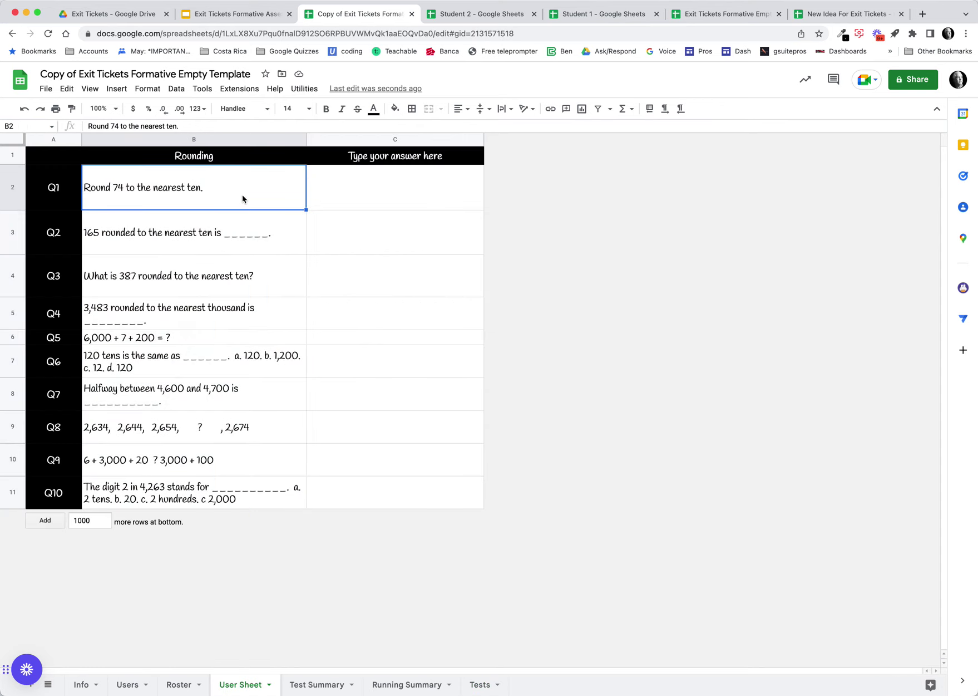
{"action": "left_click_drag", "start_coordinate": [243, 199], "coordinate": [258, 488]}
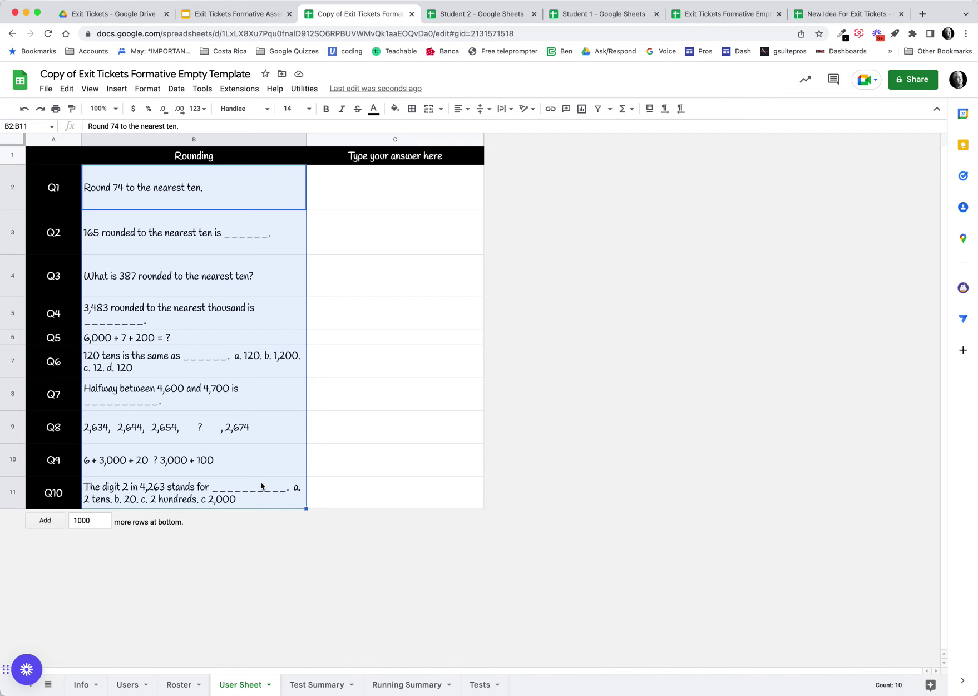
{"action": "key", "text": "super+v"}
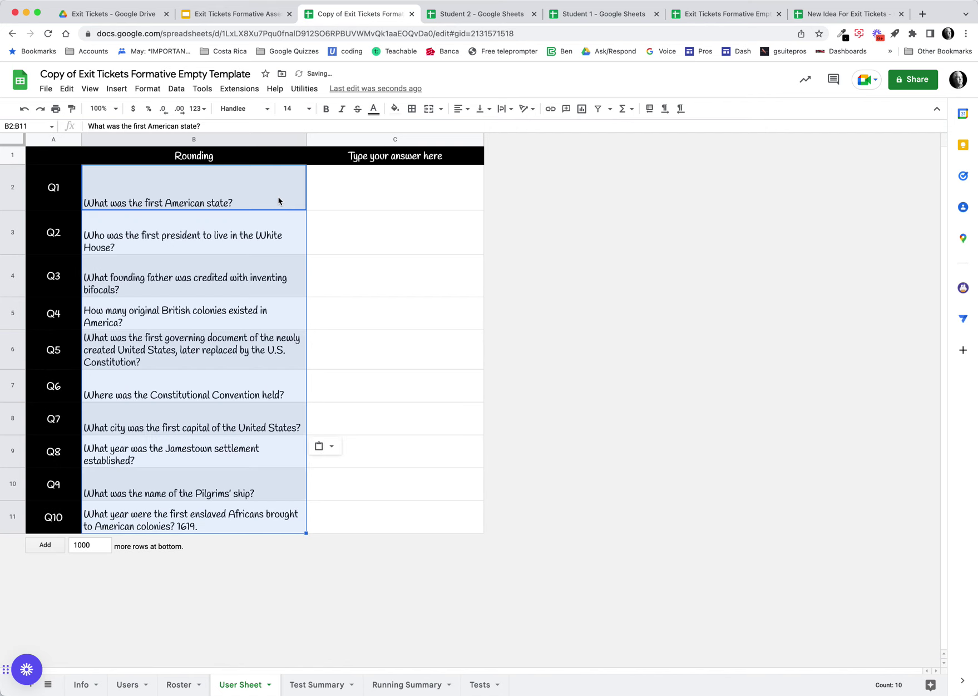
{"action": "left_click", "coordinate": [271, 260]}
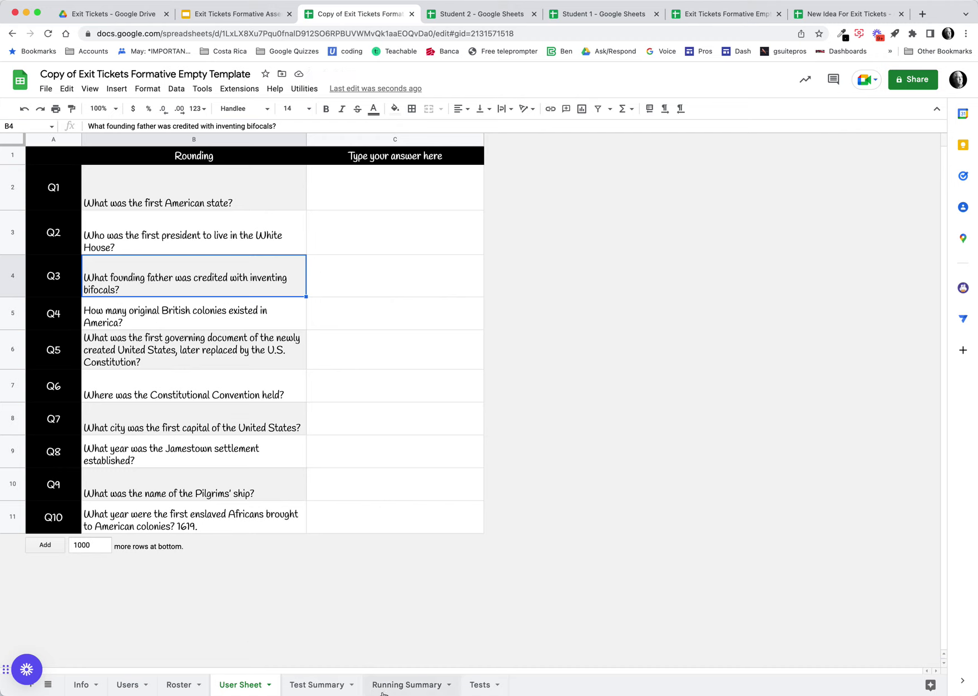
Step: Review the first test's scores on Test Summary and Running Summary, and return to User Sheet
{"action": "left_click", "coordinate": [324, 688]}
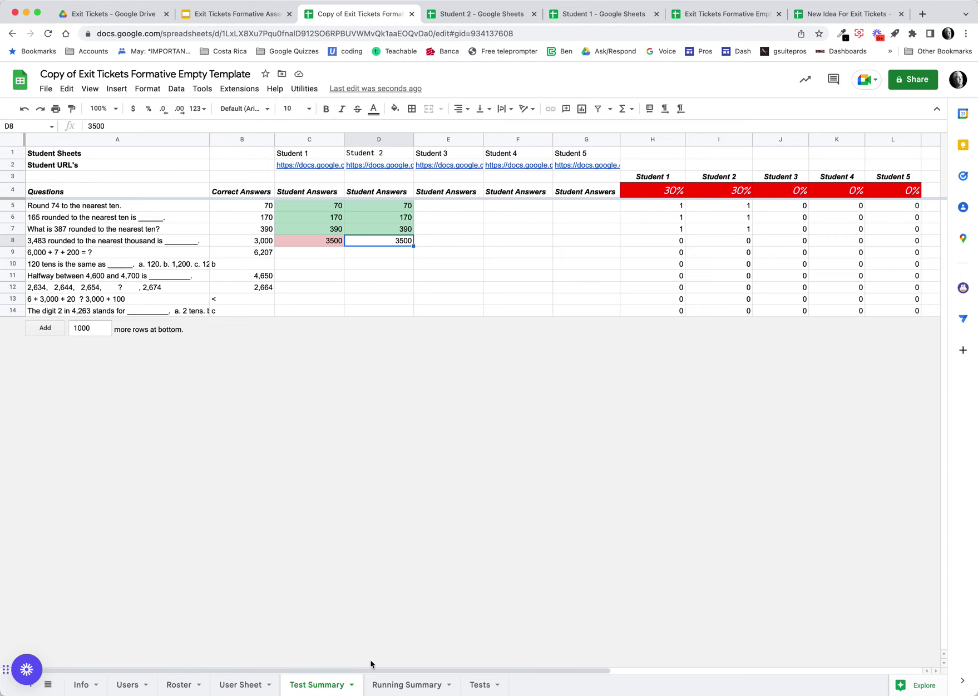
{"action": "left_click", "coordinate": [409, 690]}
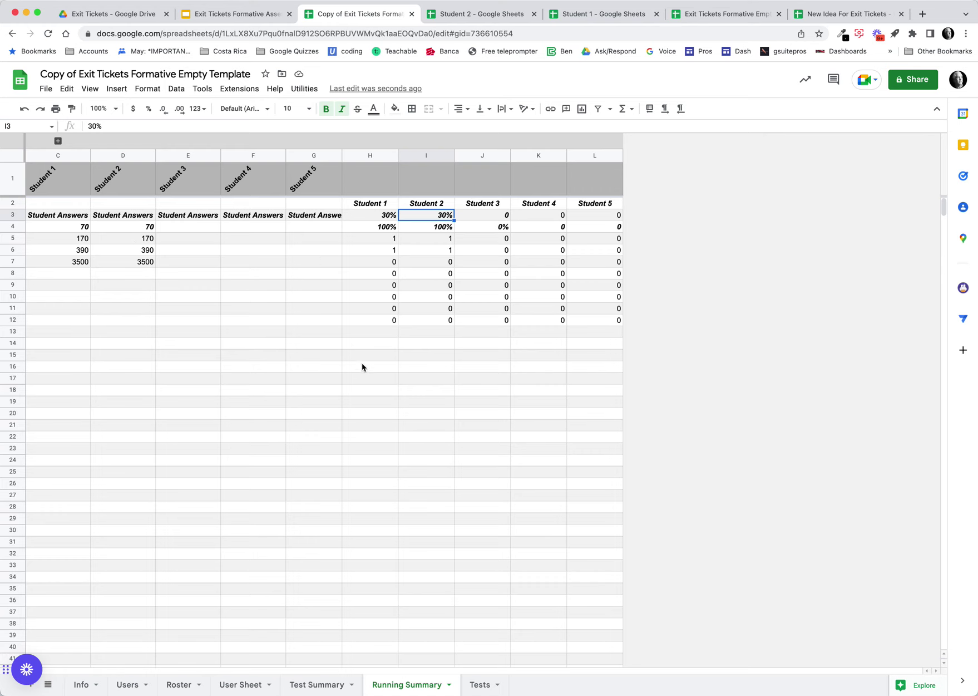
{"action": "left_click", "coordinate": [241, 686]}
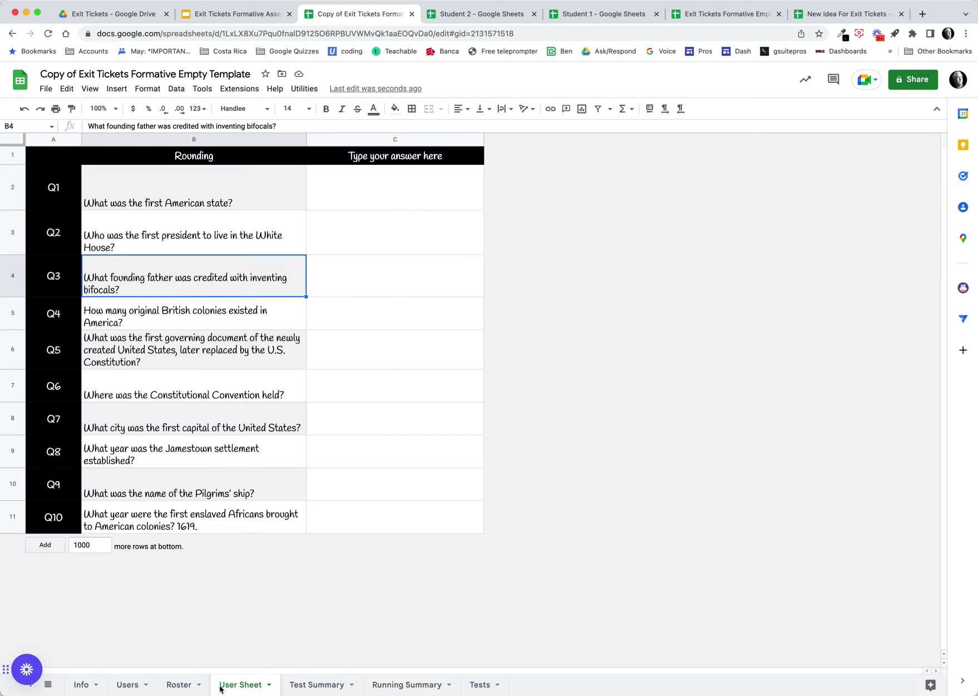
Step: Run the Update Questions script to push the new User Sheet questions to the student spreadsheets
{"action": "left_click", "coordinate": [299, 89]}
{"action": "left_click", "coordinate": [299, 89]}
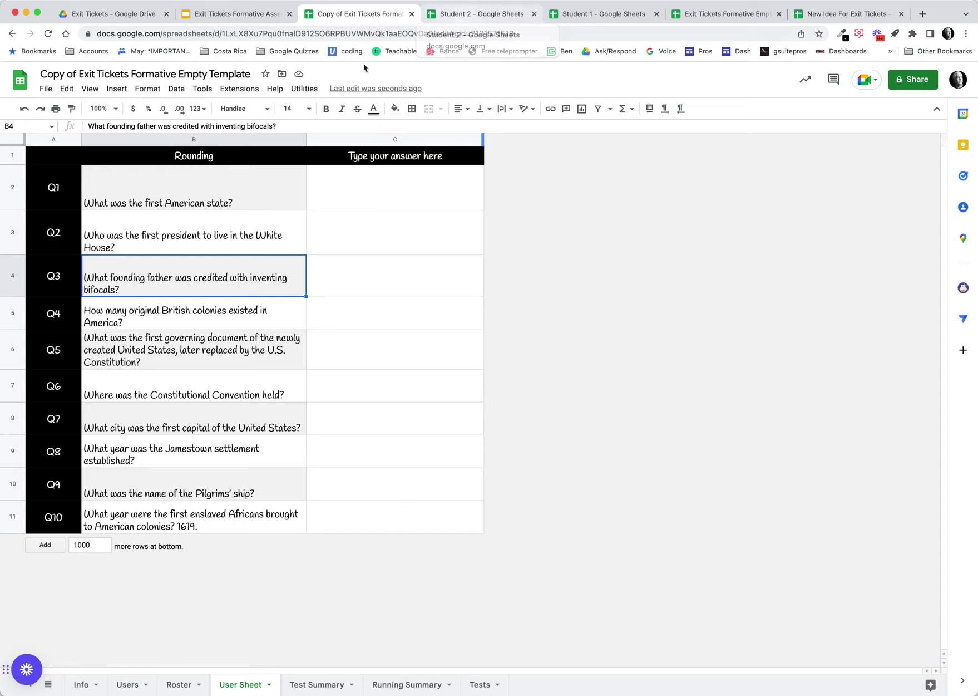
{"action": "left_click", "coordinate": [307, 89]}
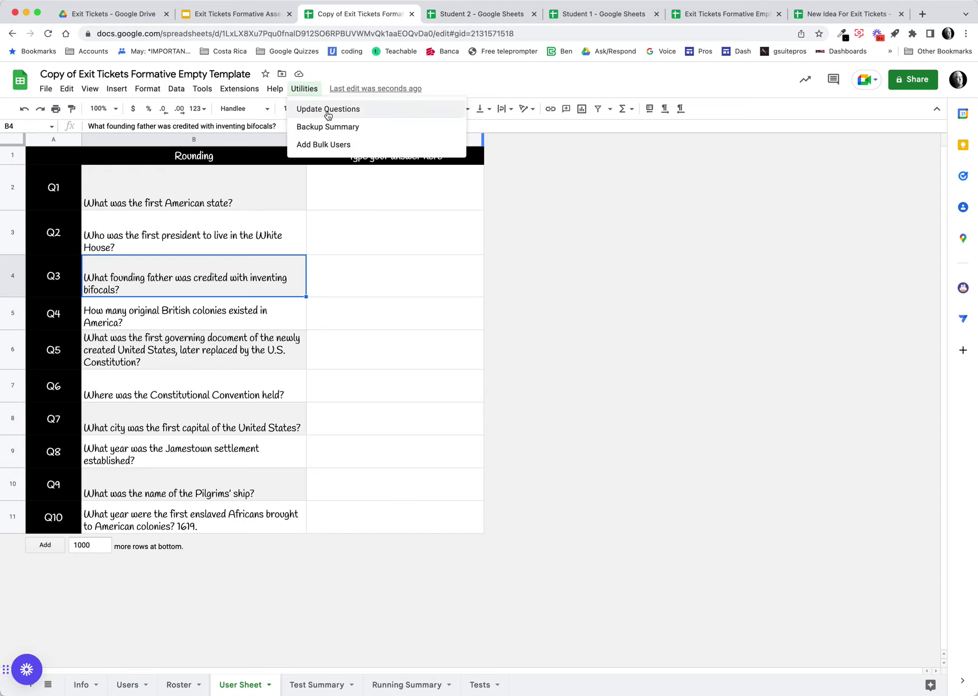
{"action": "left_click", "coordinate": [326, 106]}
Step: Check the questions and answer column in the Student 2 and Student 1 spreadsheets, and return to the template copy
{"action": "left_click", "coordinate": [494, 15]}
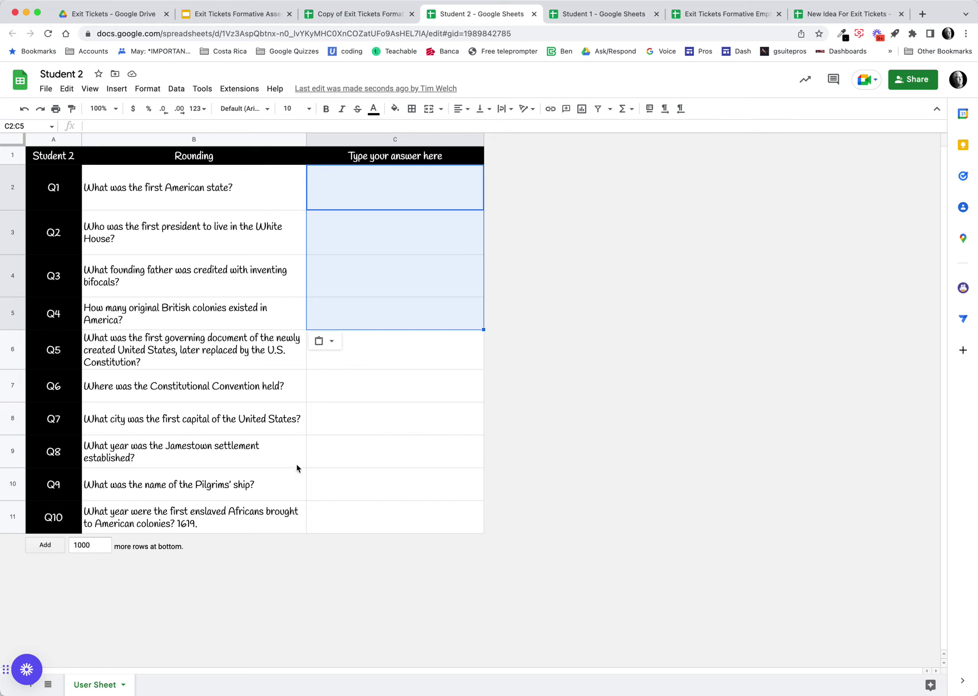
{"action": "left_click", "coordinate": [612, 15]}
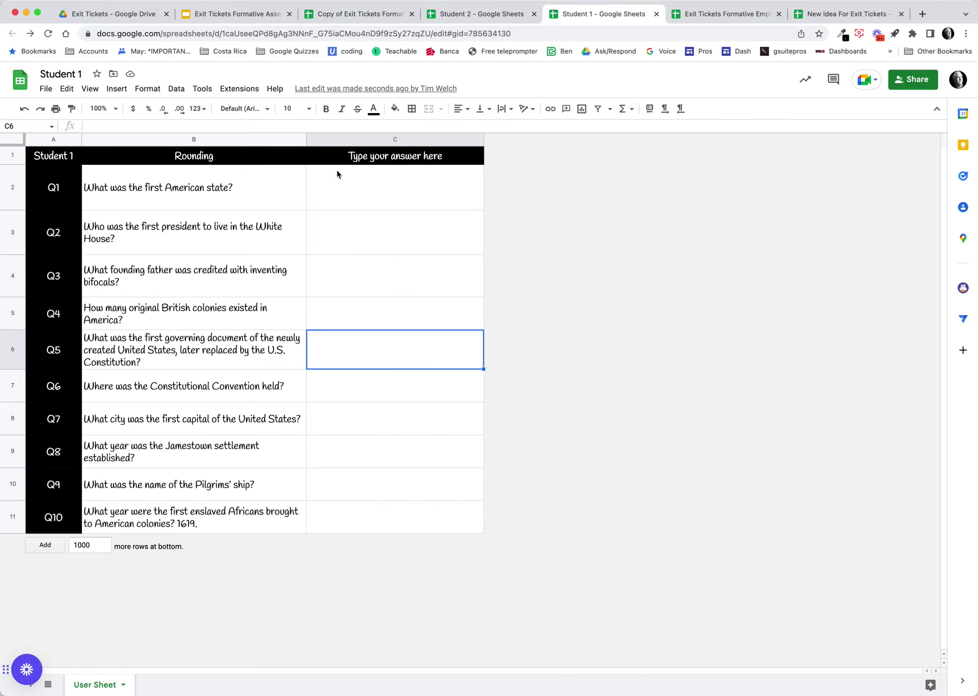
{"action": "left_click", "coordinate": [354, 17]}
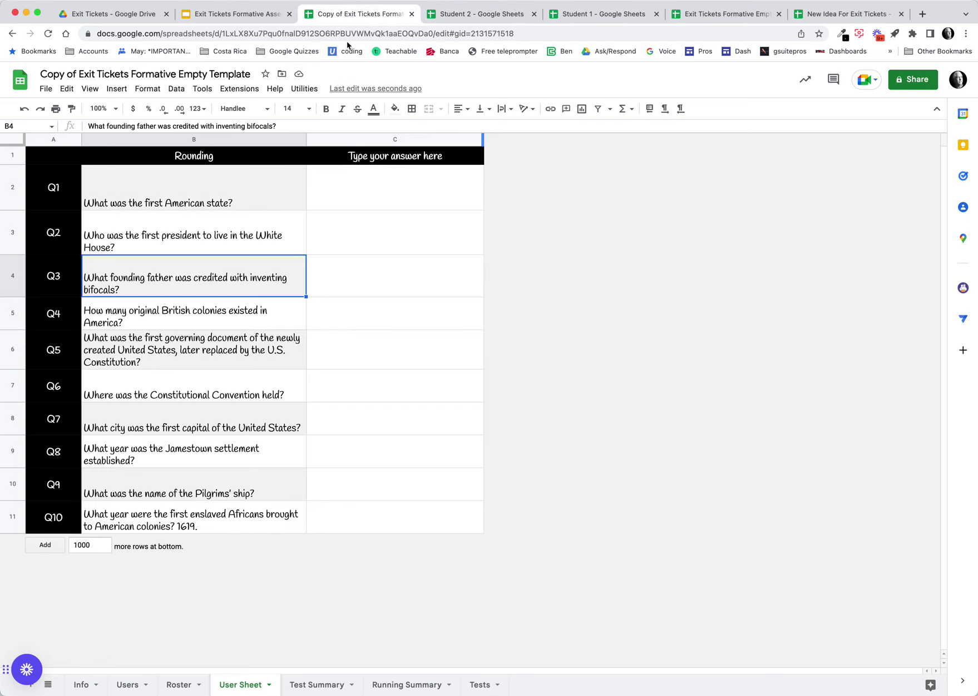
Step: Read the Step Five and Step Six instructions in the presentation through to the closing contact slide
{"action": "left_click", "coordinate": [248, 13]}
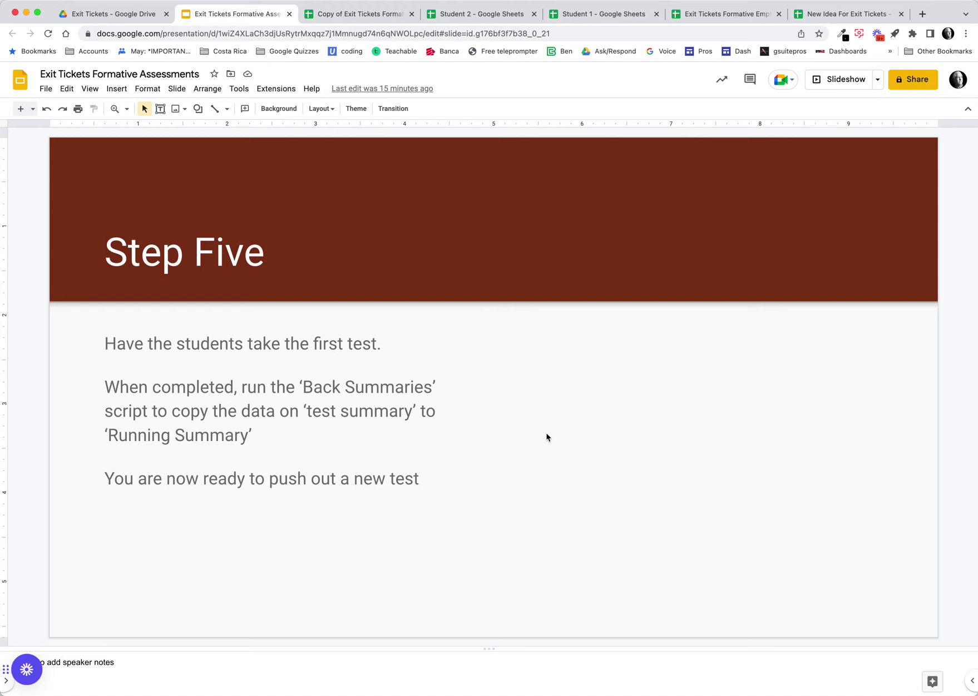
{"action": "key", "text": "Down"}
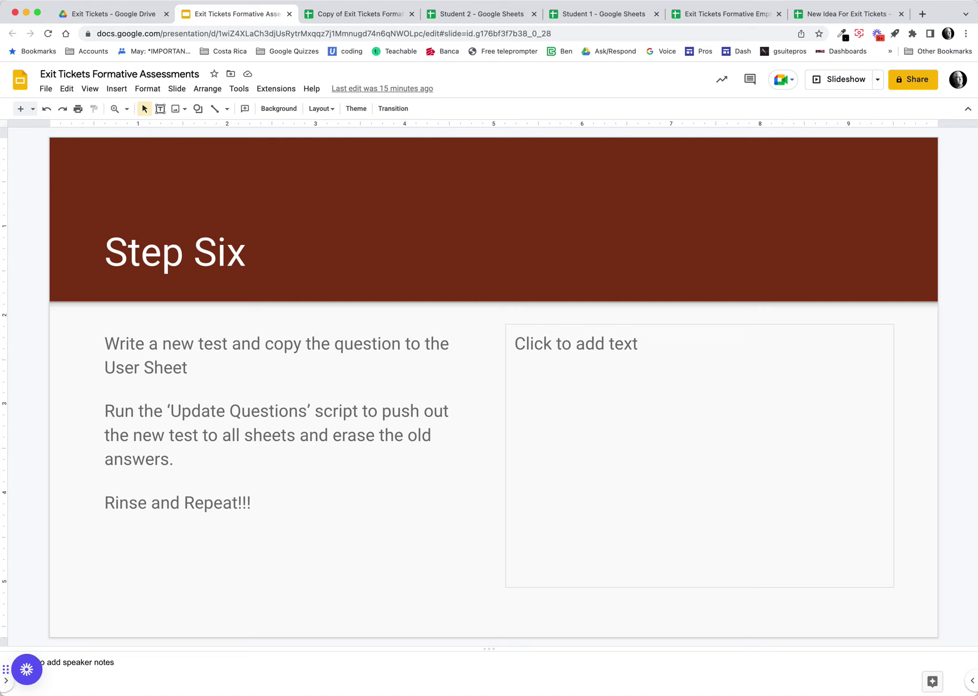
{"action": "key", "text": "Down"}
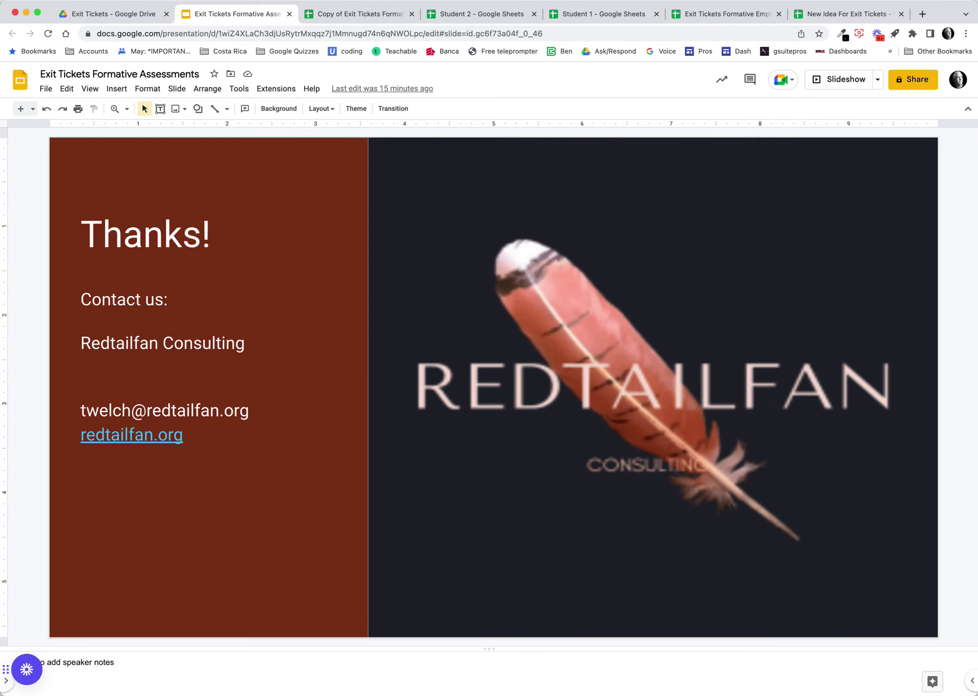
Step: Copy the Unit 2 questions and answers from Tests B13:C22 into Test Summary A5:B14, pasting values only
{"action": "left_click", "coordinate": [376, 14]}
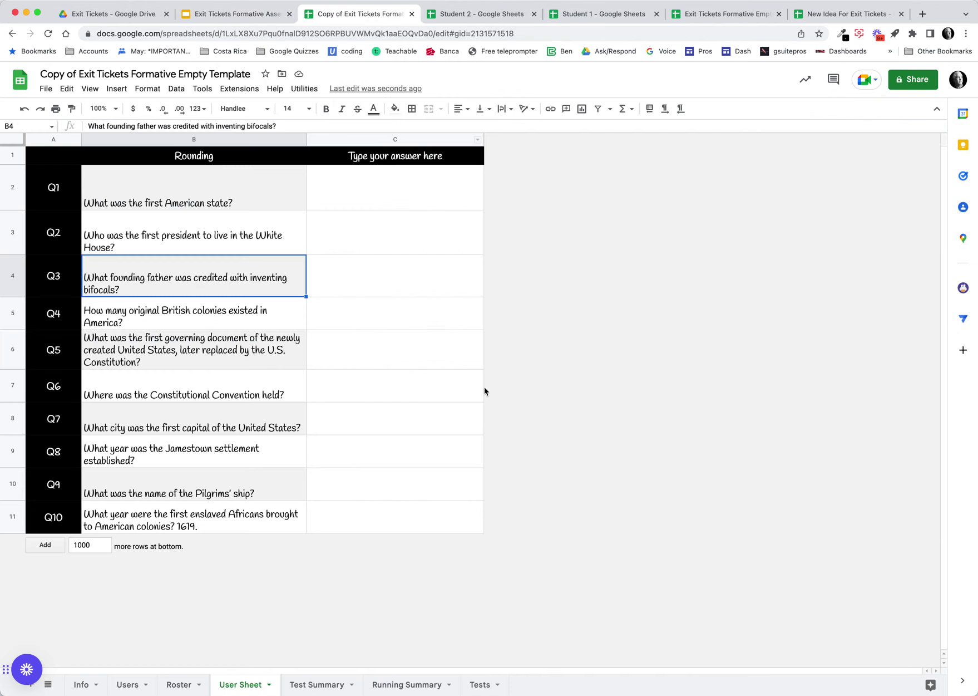
{"action": "left_click", "coordinate": [314, 686]}
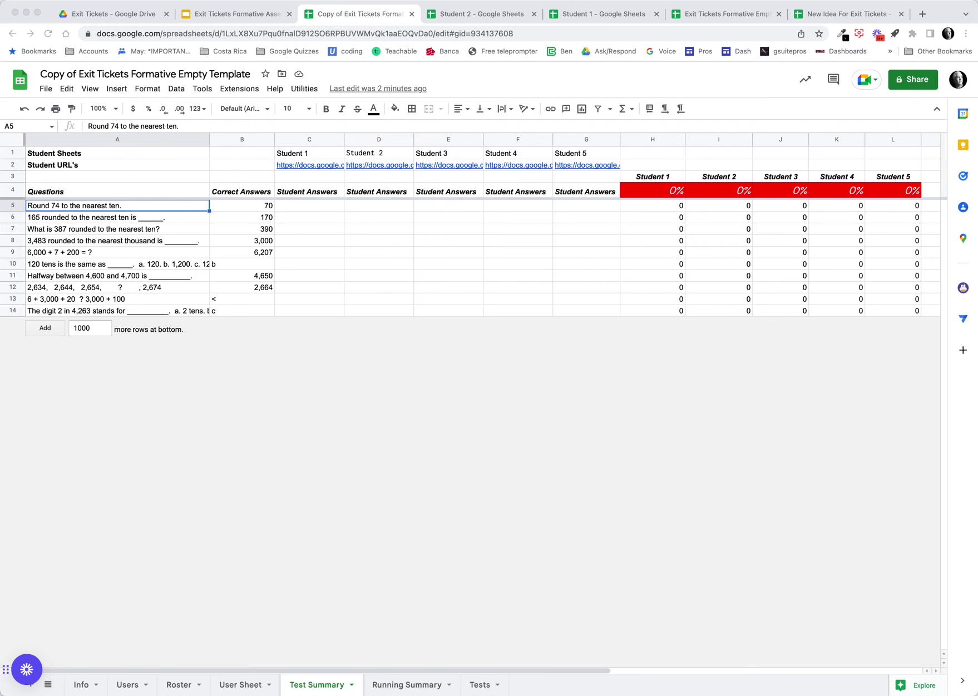
{"action": "left_click", "coordinate": [473, 681]}
{"action": "left_click_drag", "start_coordinate": [271, 374], "coordinate": [431, 501]}
{"action": "key", "text": "super+c"}
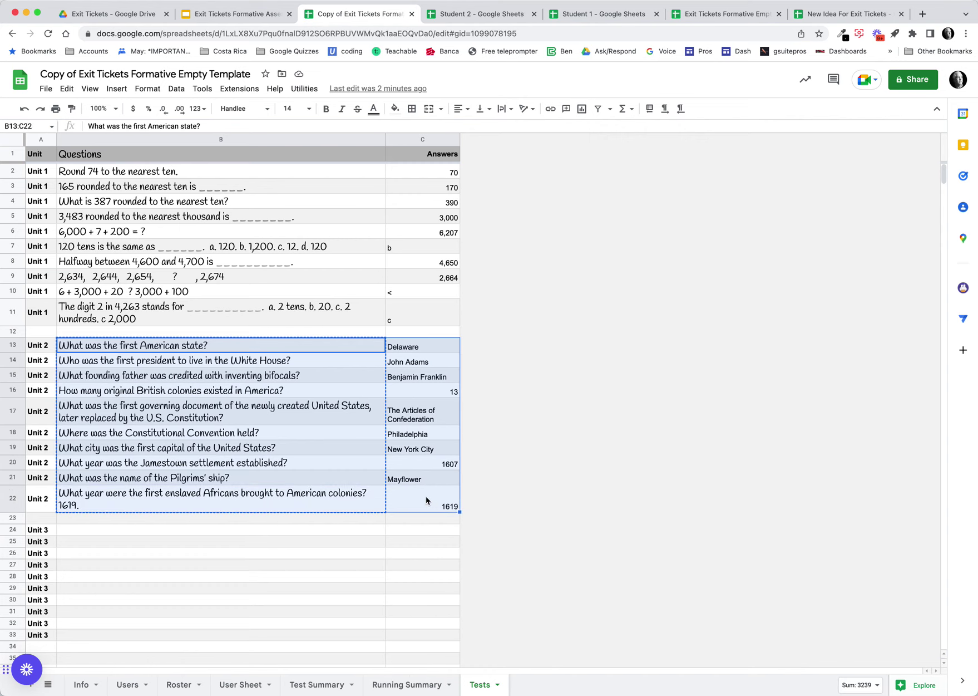
{"action": "left_click", "coordinate": [326, 684]}
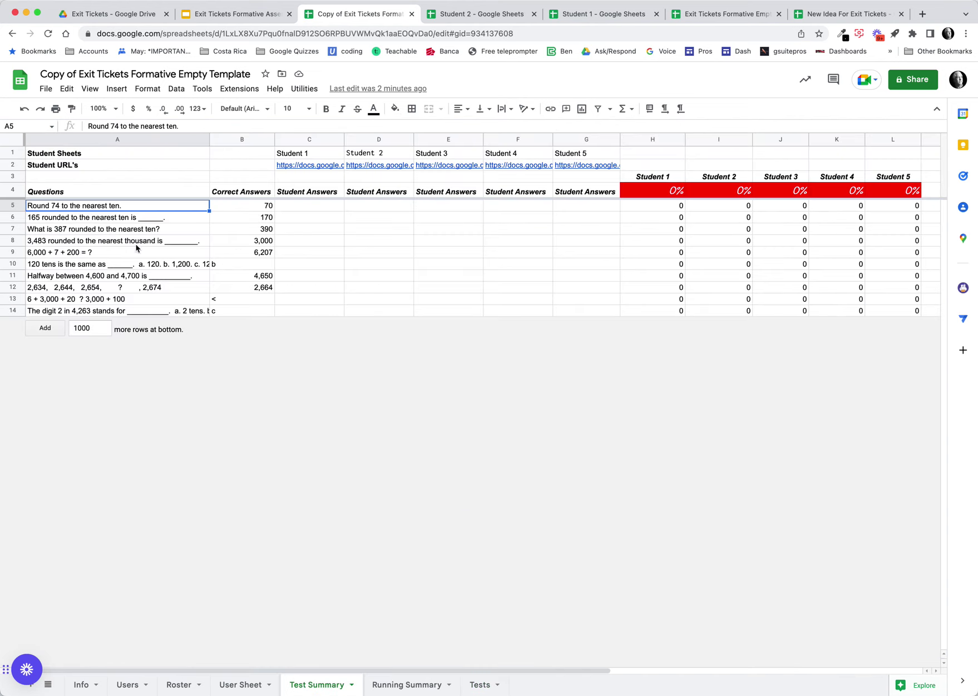
{"action": "left_click_drag", "start_coordinate": [131, 206], "coordinate": [245, 313]}
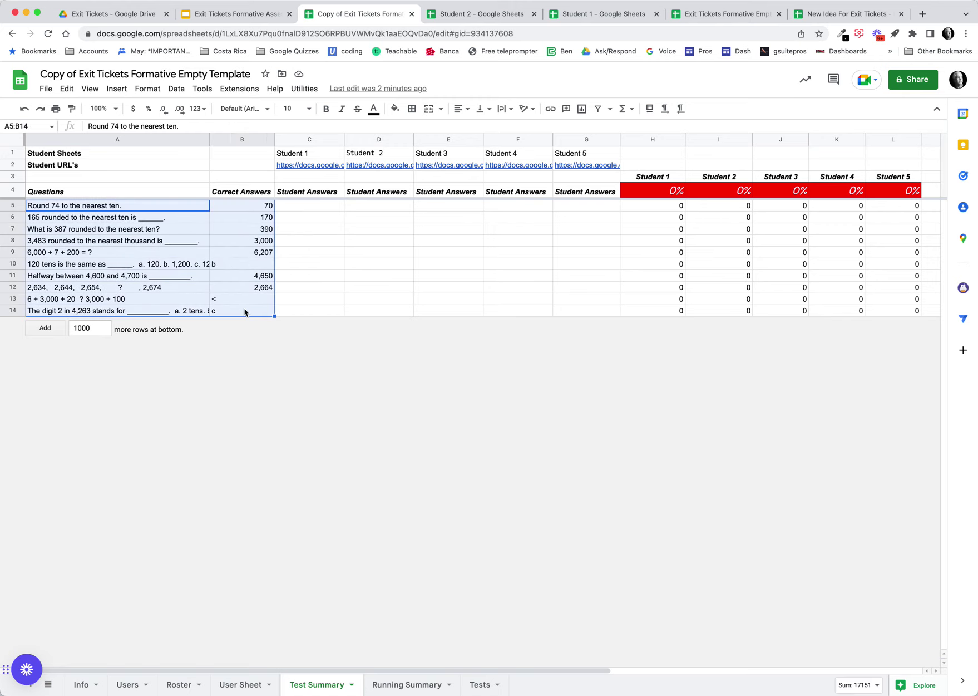
{"action": "key", "text": "super+v"}
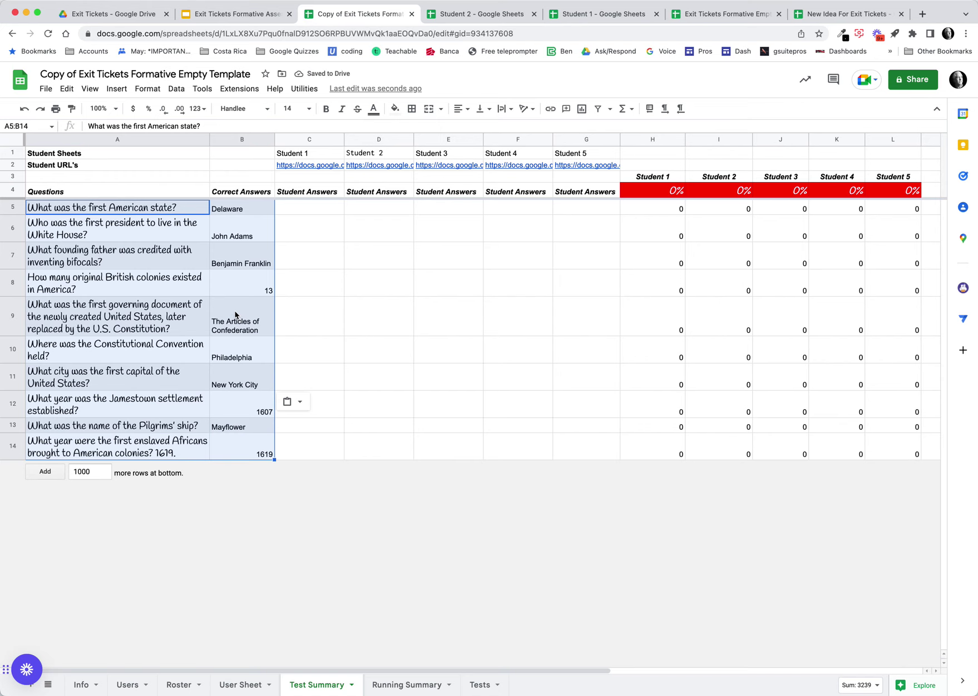
{"action": "key", "text": "super+shift+v"}
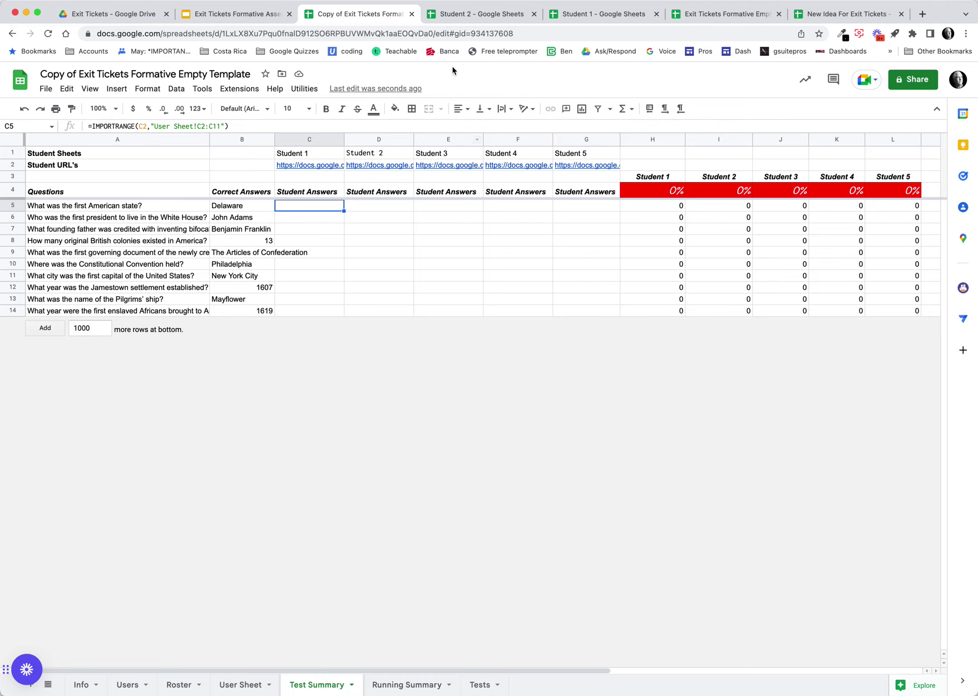
Step: Enter Delaware as the Q1 answer in the Student 1 spreadsheet, and return to the template copy's Test Summary
{"action": "left_click", "coordinate": [623, 15]}
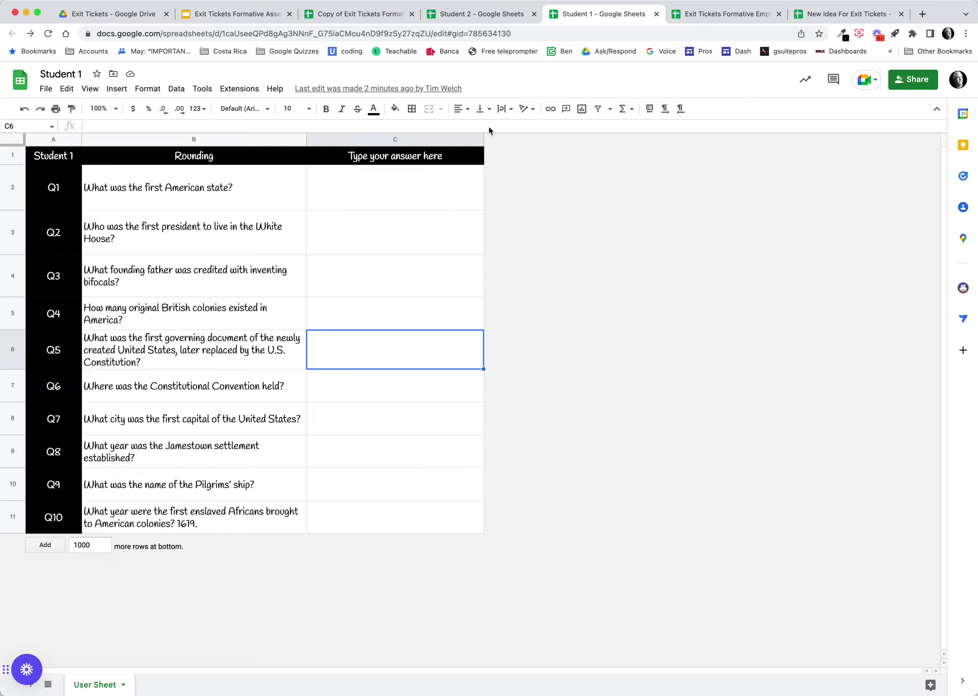
{"action": "left_click", "coordinate": [365, 202]}
{"action": "type", "text": "Delaware"}
{"action": "key", "text": "Return"}
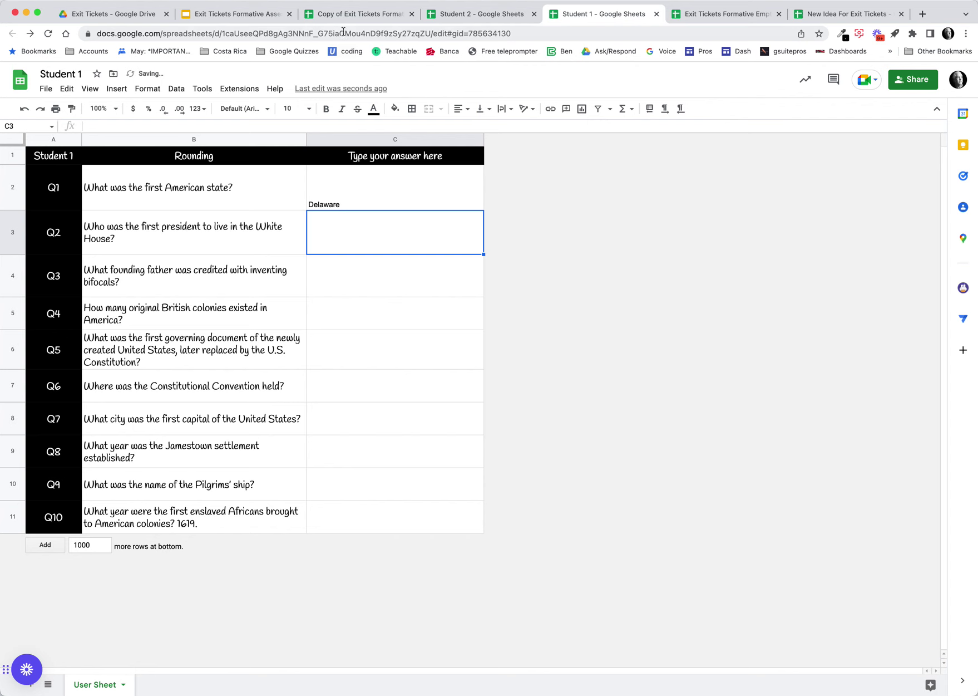
{"action": "left_click", "coordinate": [373, 15]}
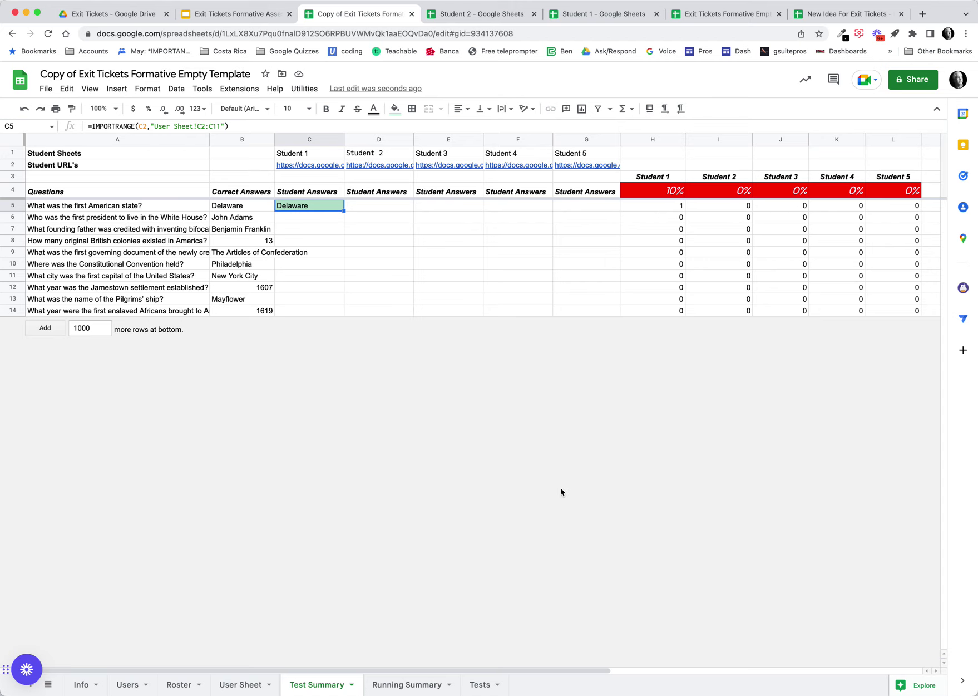
Step: Review the Users, Roster, User Sheet and Test Summary sheets, along with the available Utilities scripts
{"action": "left_click", "coordinate": [129, 686]}
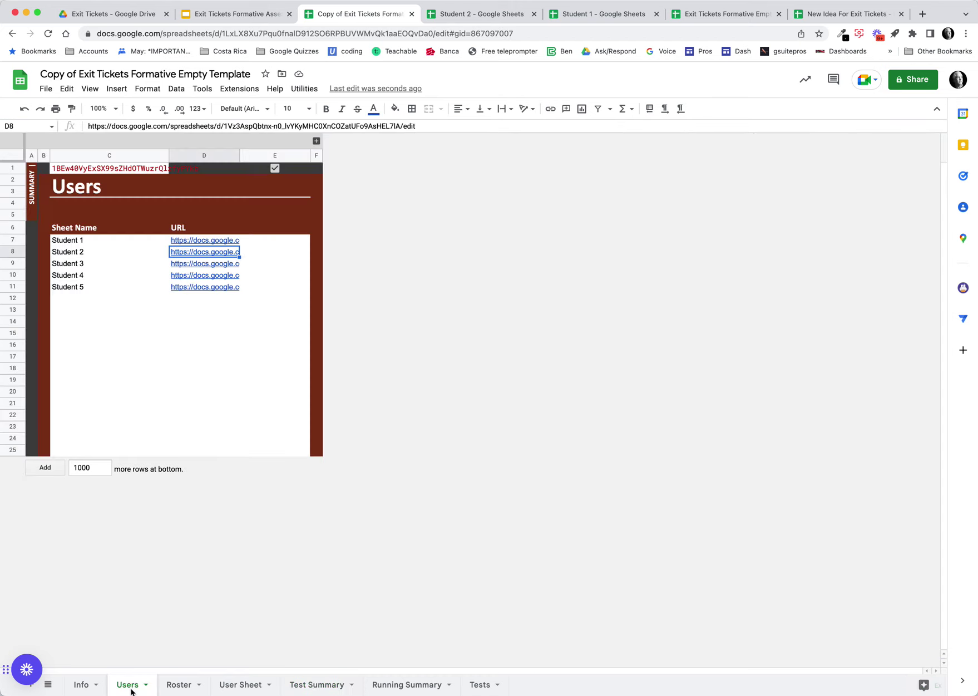
{"action": "left_click", "coordinate": [181, 685]}
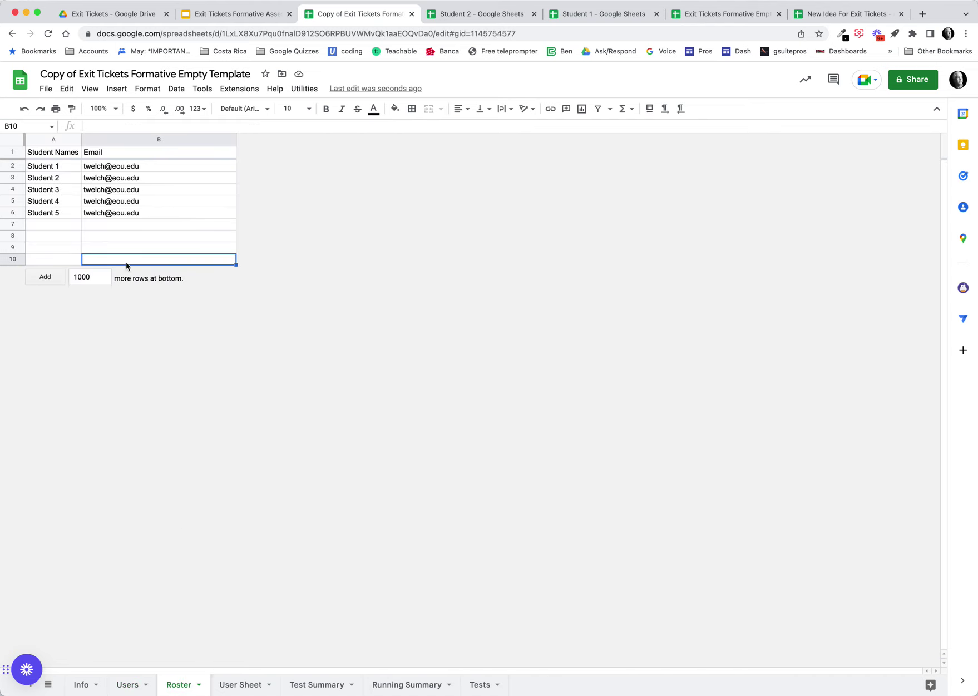
{"action": "left_click", "coordinate": [304, 89]}
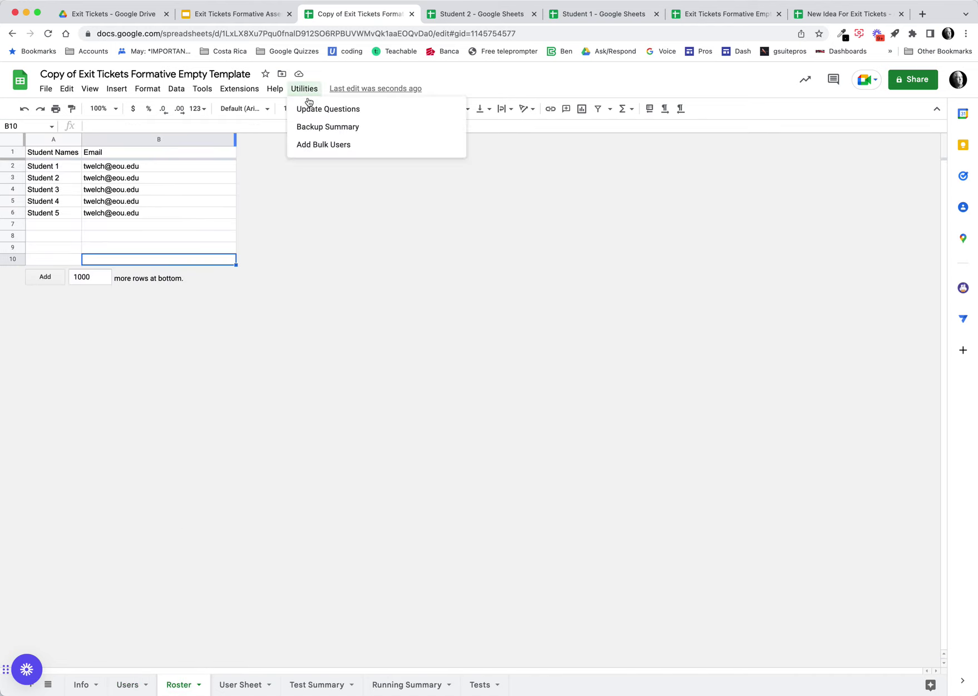
{"action": "left_click", "coordinate": [129, 684]}
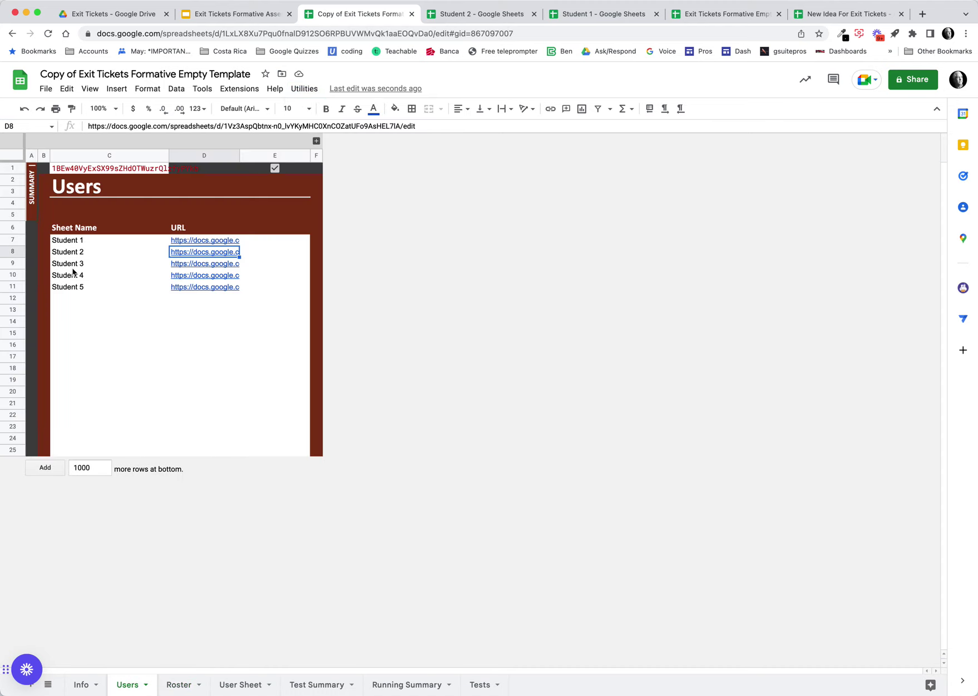
{"action": "mouse_move", "coordinate": [211, 292]}
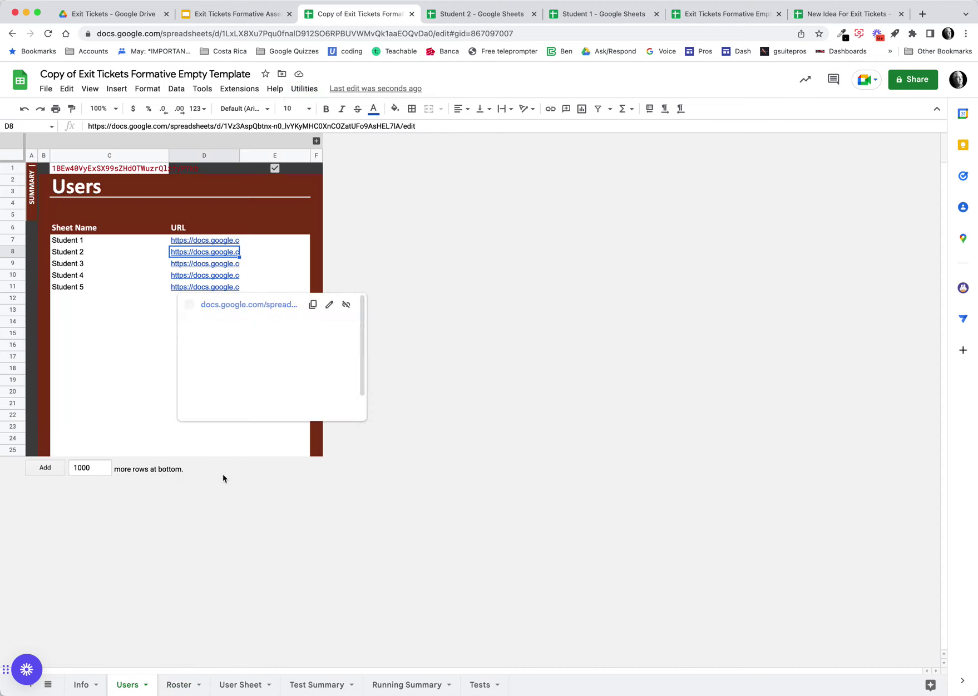
{"action": "left_click", "coordinate": [249, 591]}
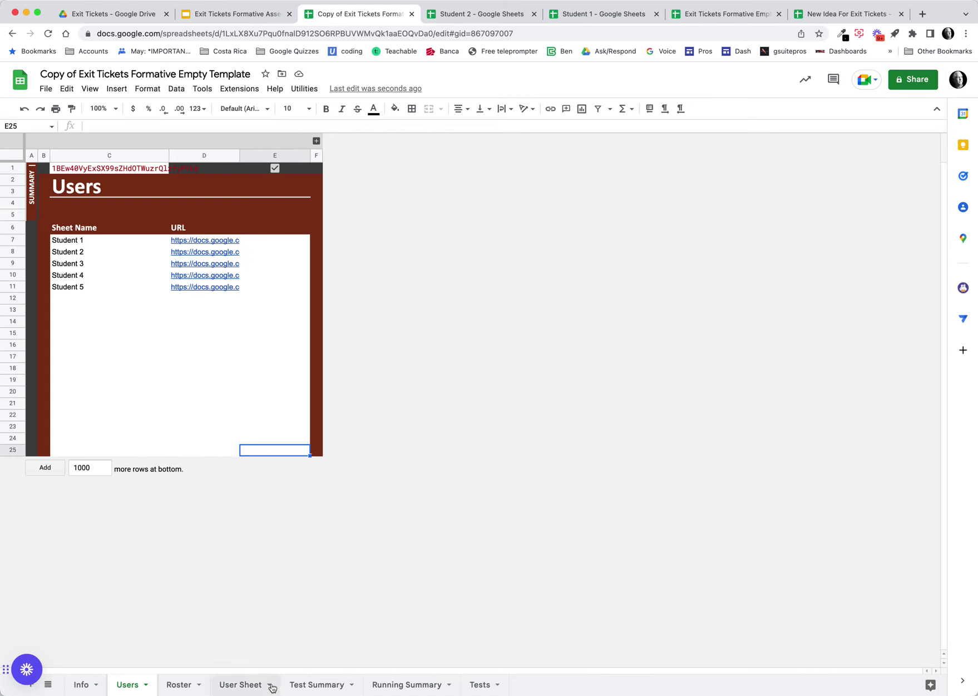
{"action": "left_click", "coordinate": [250, 686]}
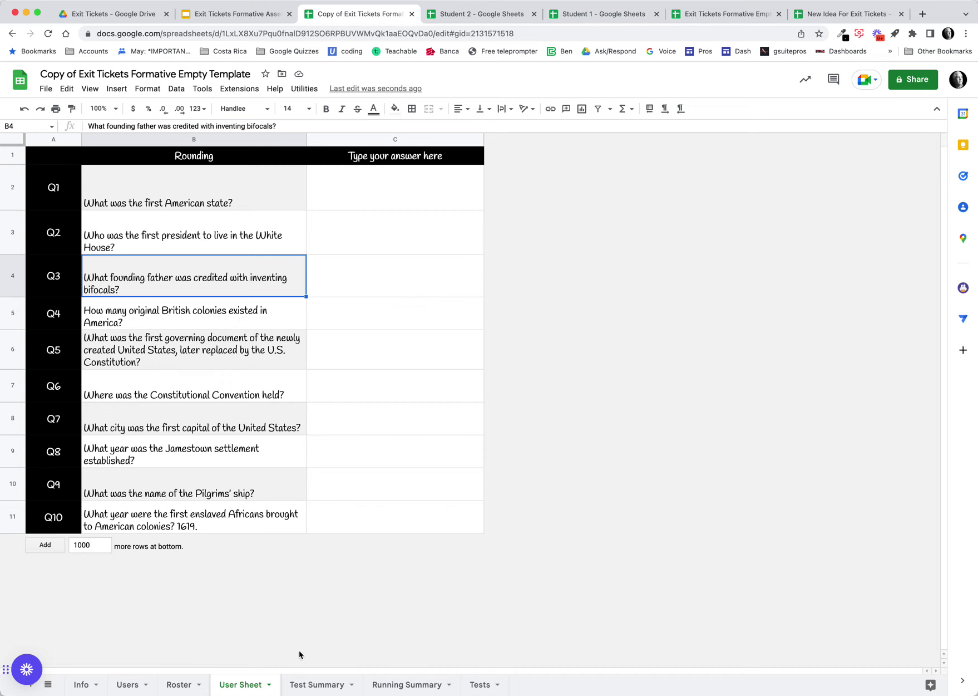
{"action": "left_click", "coordinate": [318, 686]}
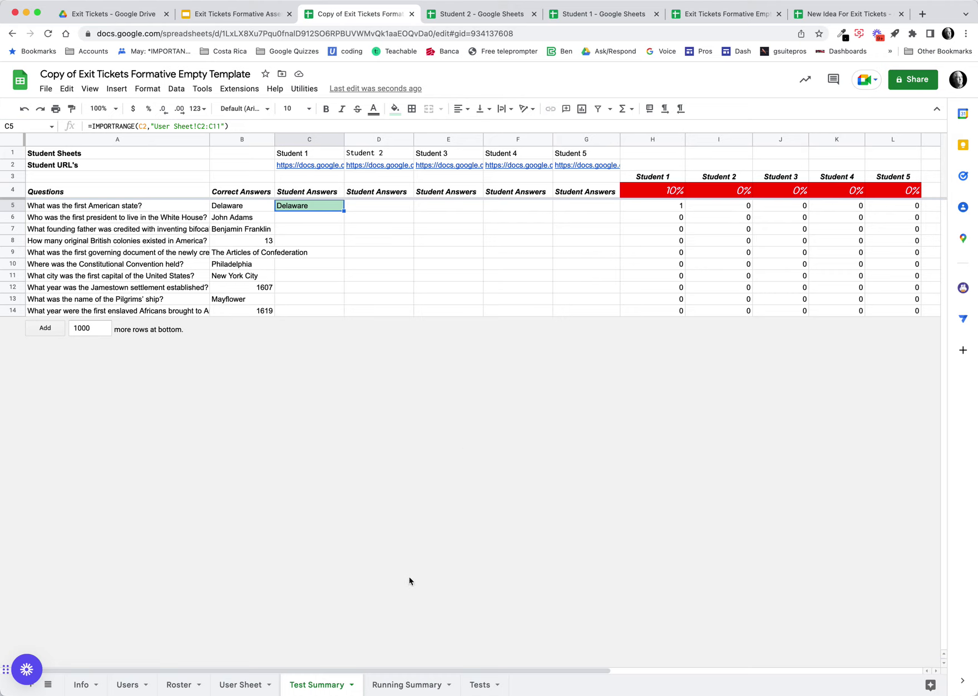
Step: Run the Backup Summary script to append the Unit 2 results to the Running Summary, and open the Tests sheet
{"action": "left_click", "coordinate": [306, 95]}
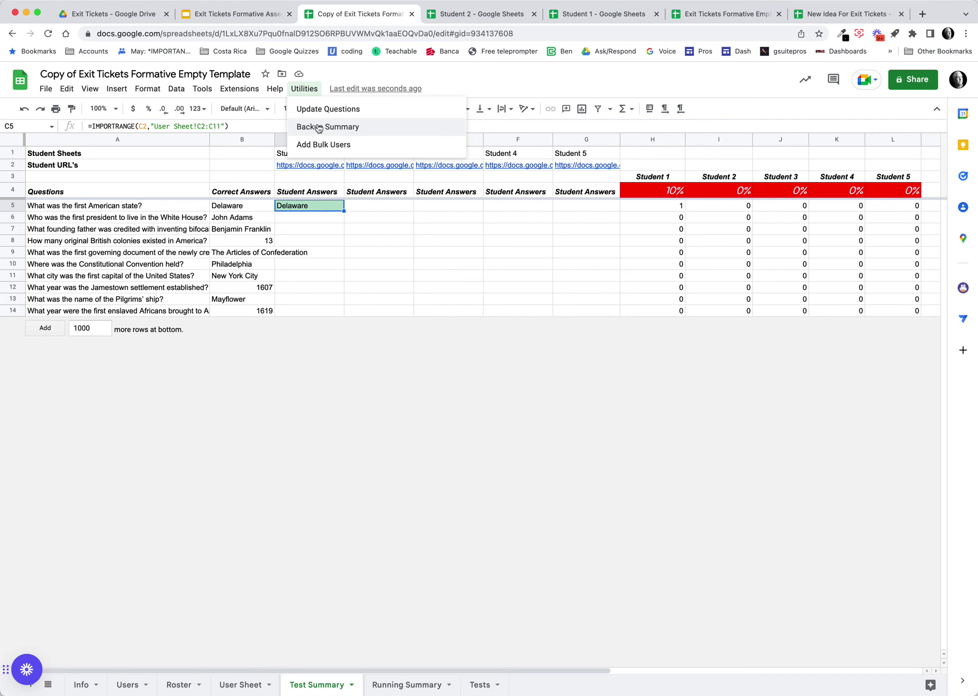
{"action": "left_click", "coordinate": [429, 639]}
{"action": "left_click", "coordinate": [414, 676]}
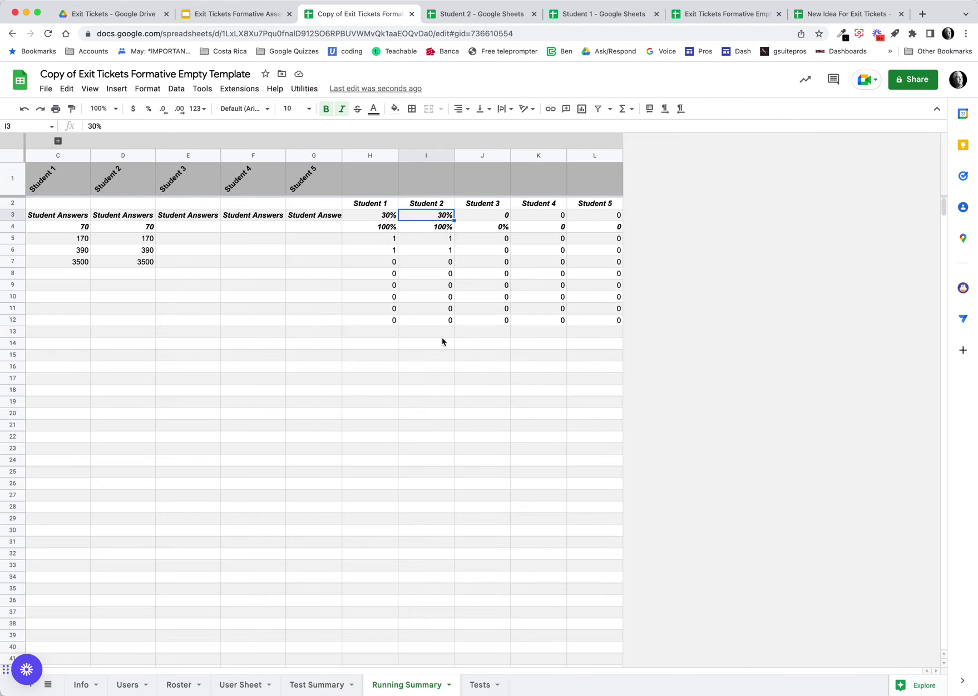
{"action": "left_click", "coordinate": [303, 90]}
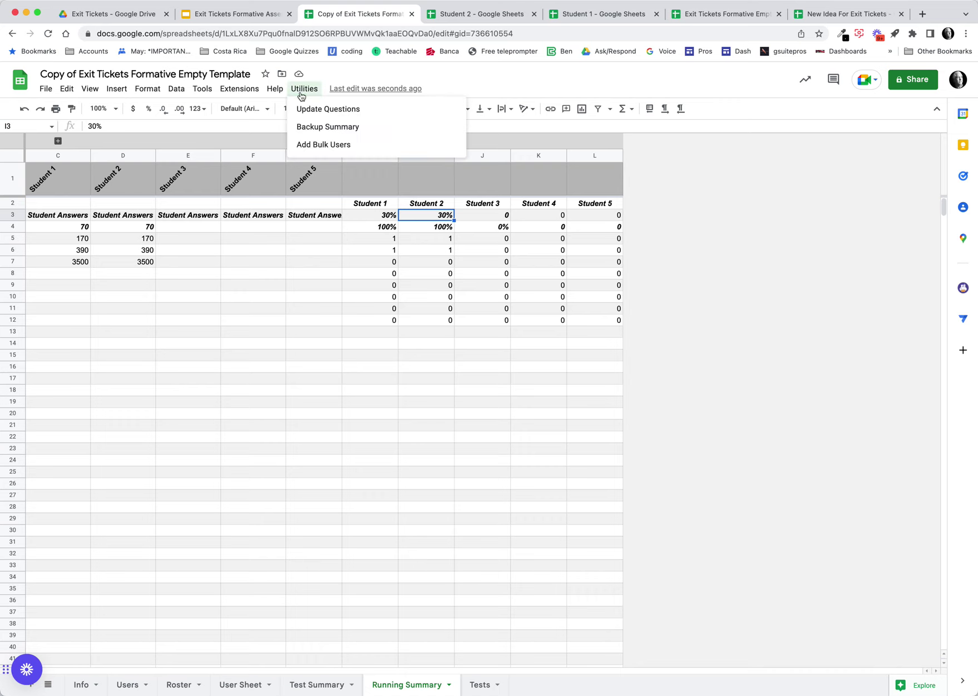
{"action": "left_click", "coordinate": [333, 130]}
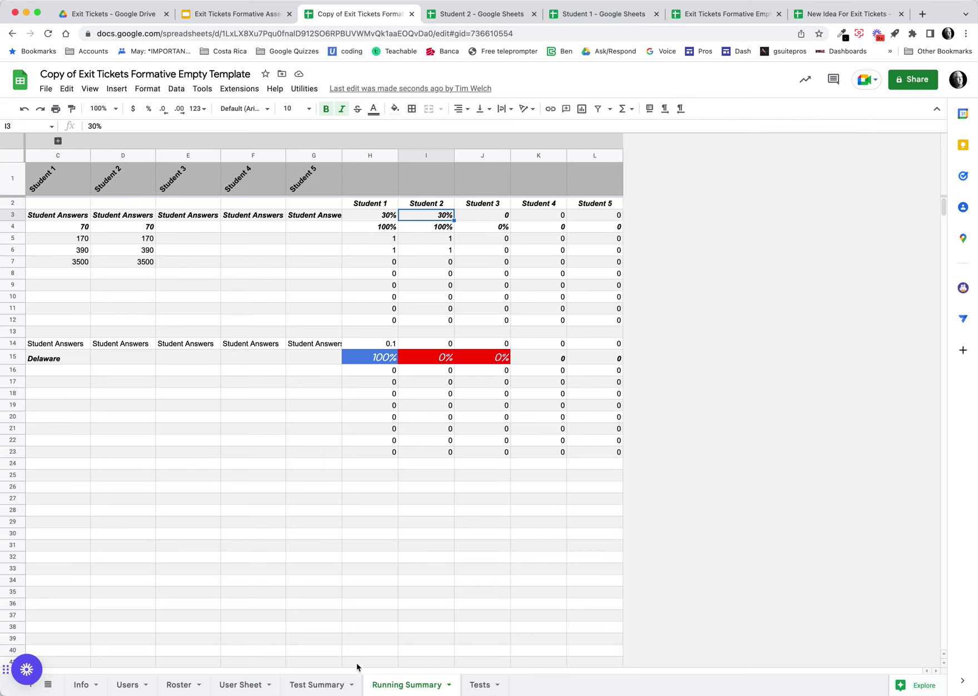
{"action": "left_click", "coordinate": [477, 685]}
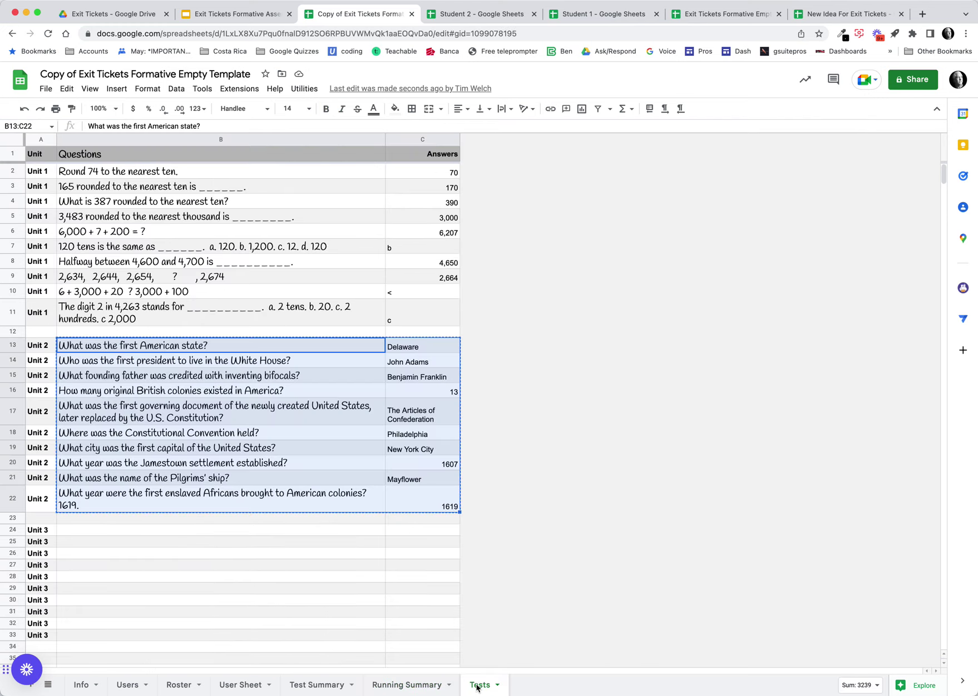